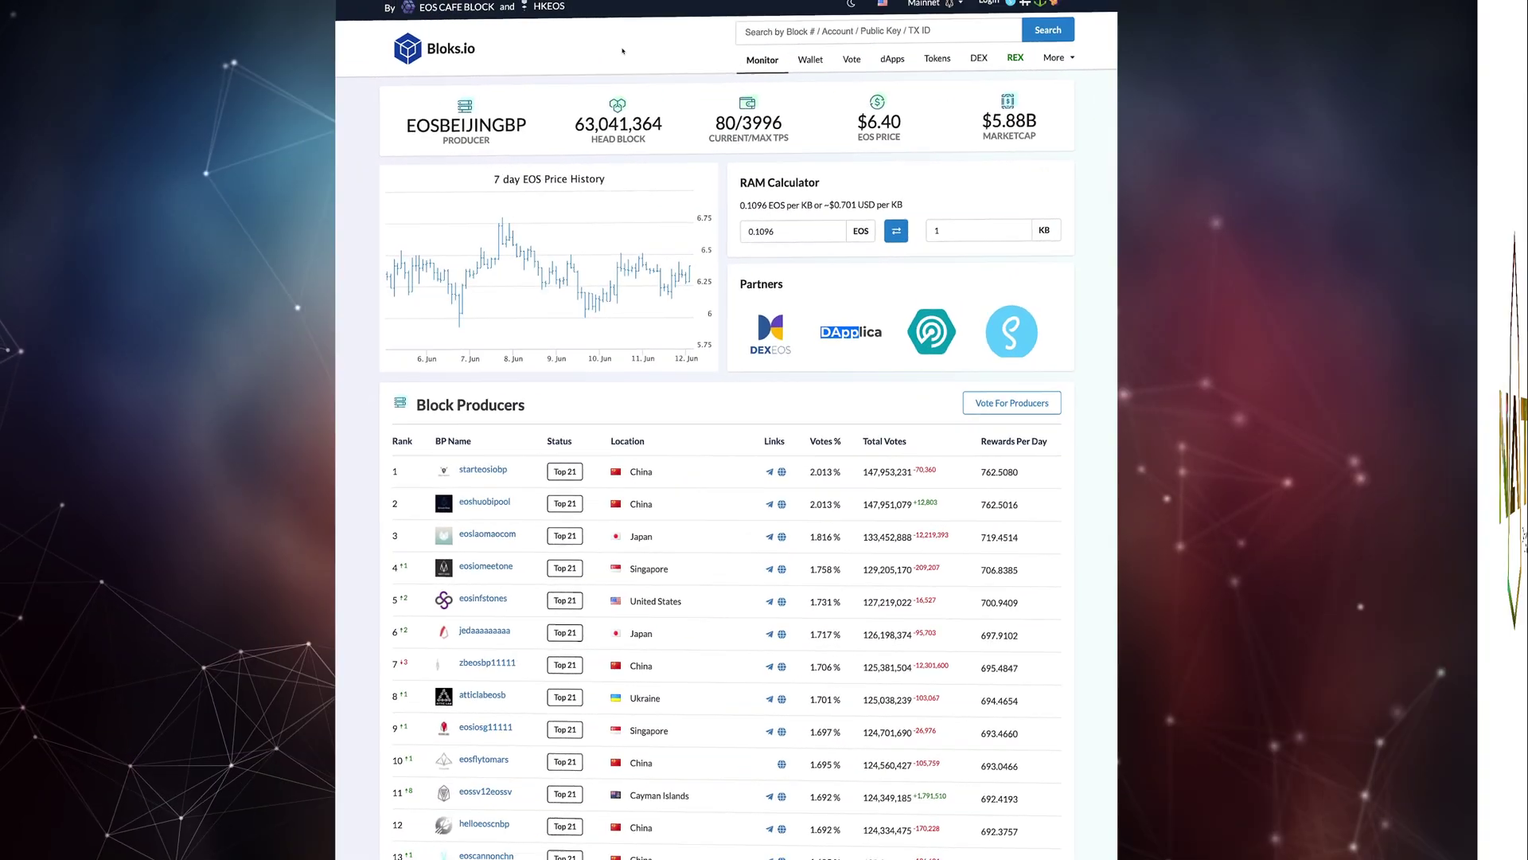
Search for daverextoken in the top search box and open its account page.
left_click(792, 38)
type("daverextoken")
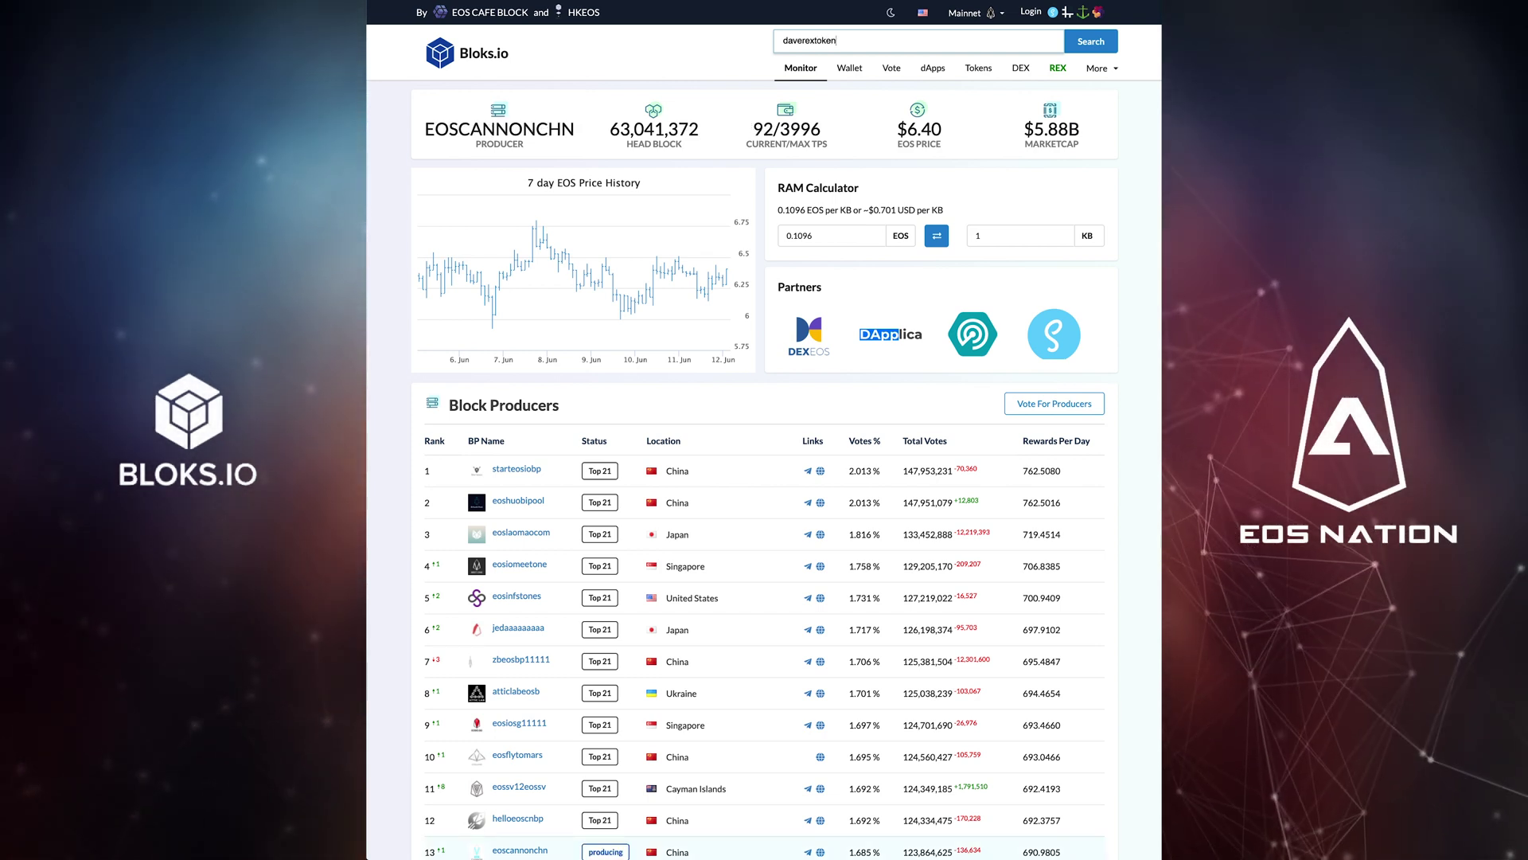
key("Return")
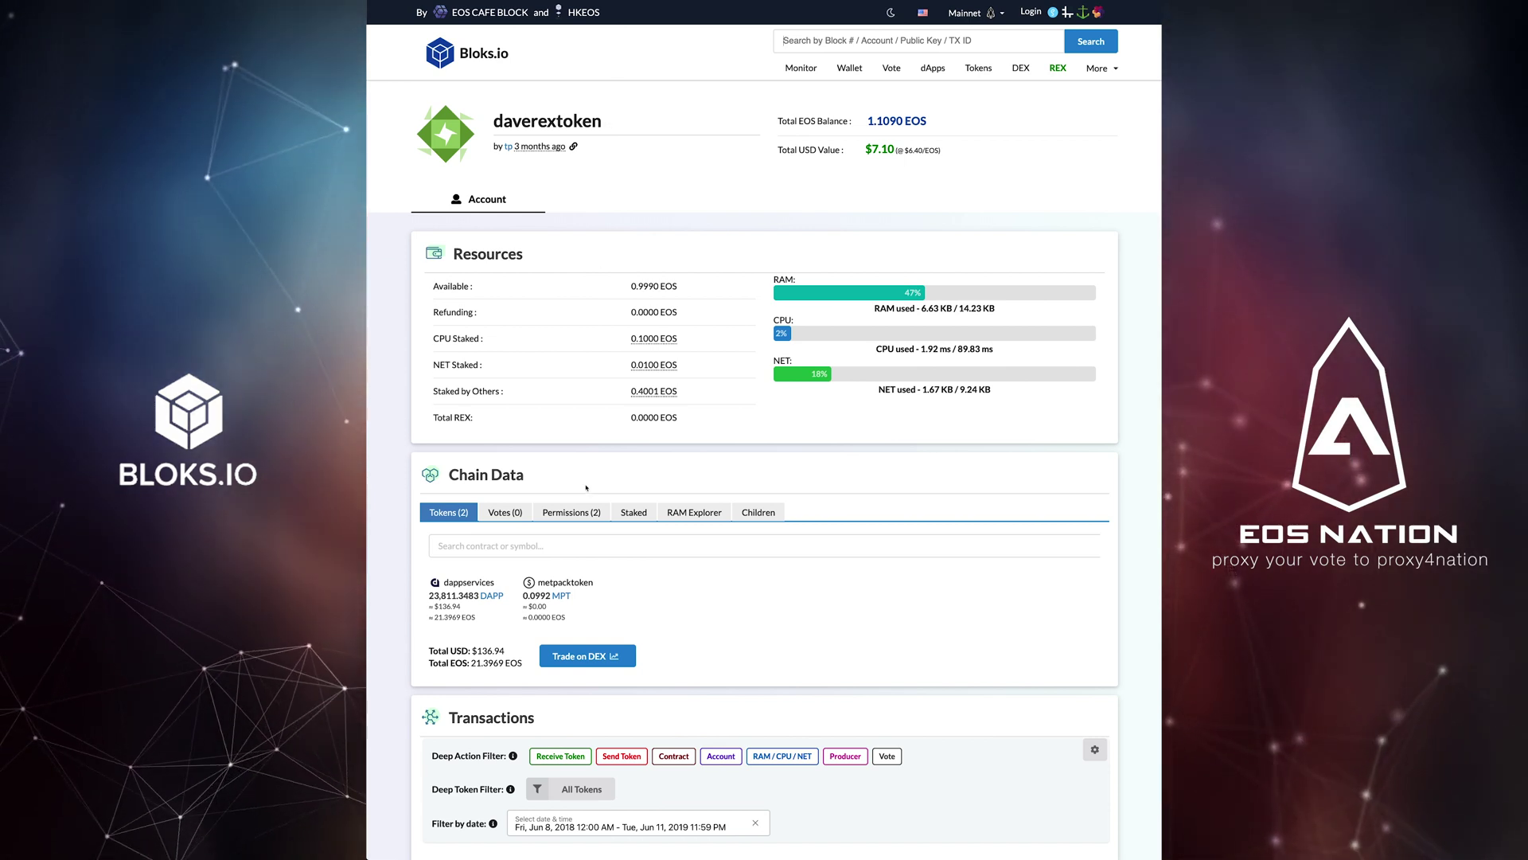
View daverextoken's current owner and active keys on the Permissions (2) tab.
left_click(576, 512)
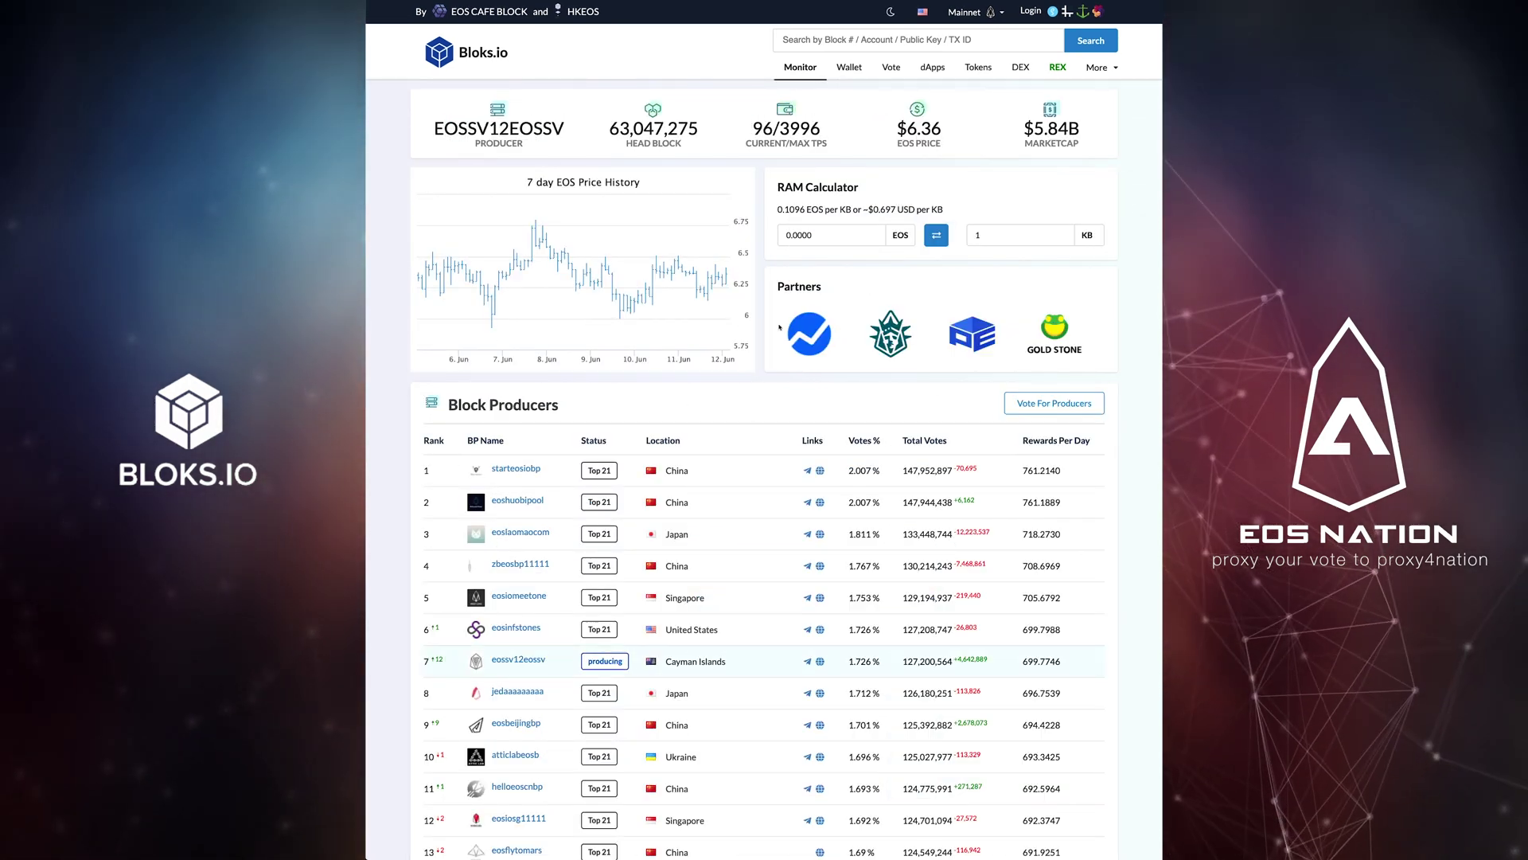
Log in to Bloks.io as daverextoken@owner through the Scatter wallet.
left_click(1031, 12)
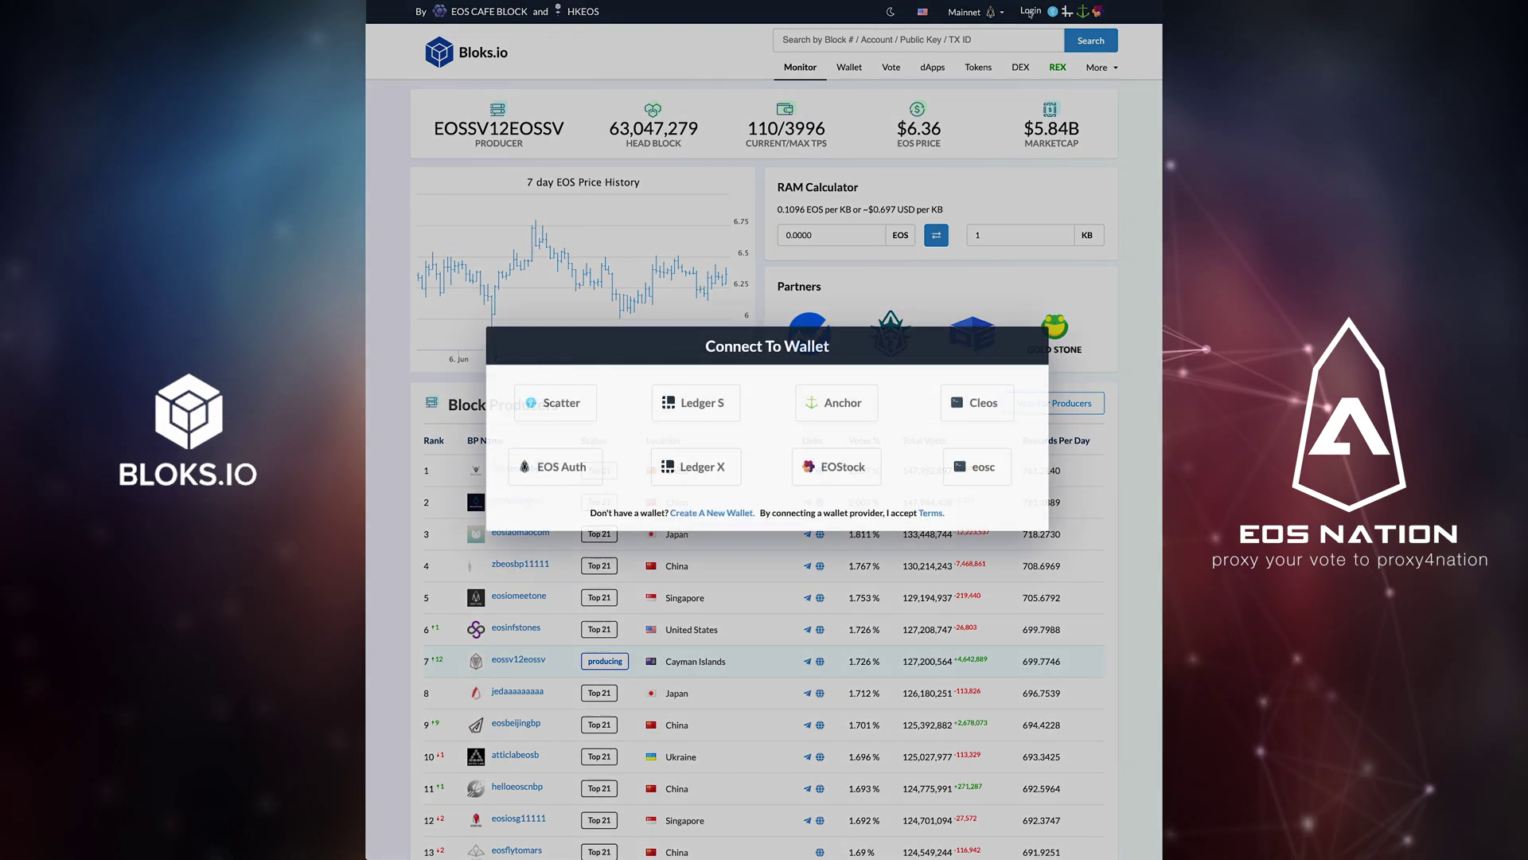
left_click(579, 407)
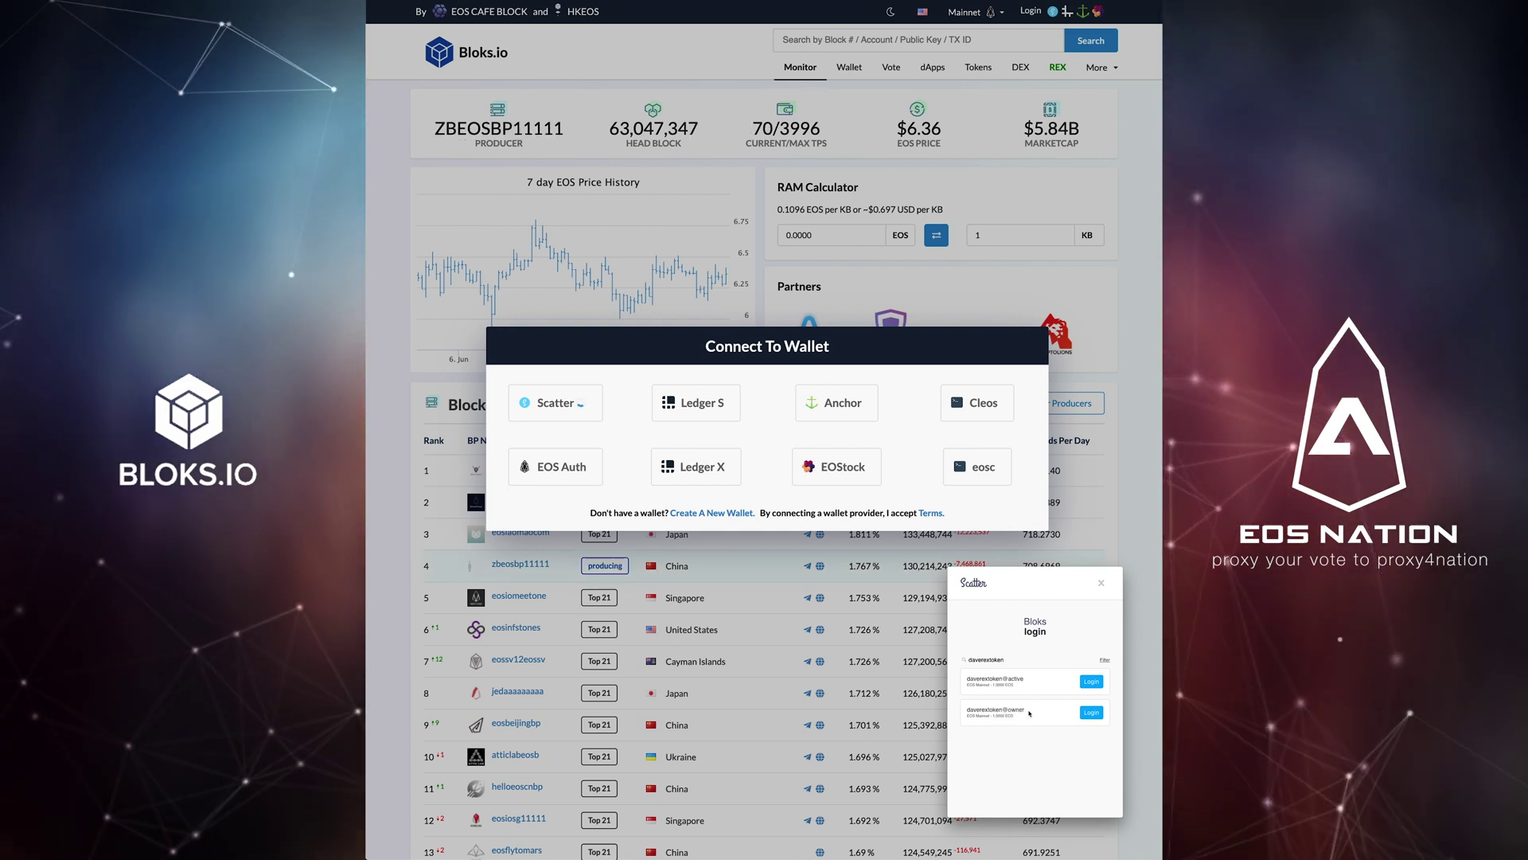
left_click(1089, 713)
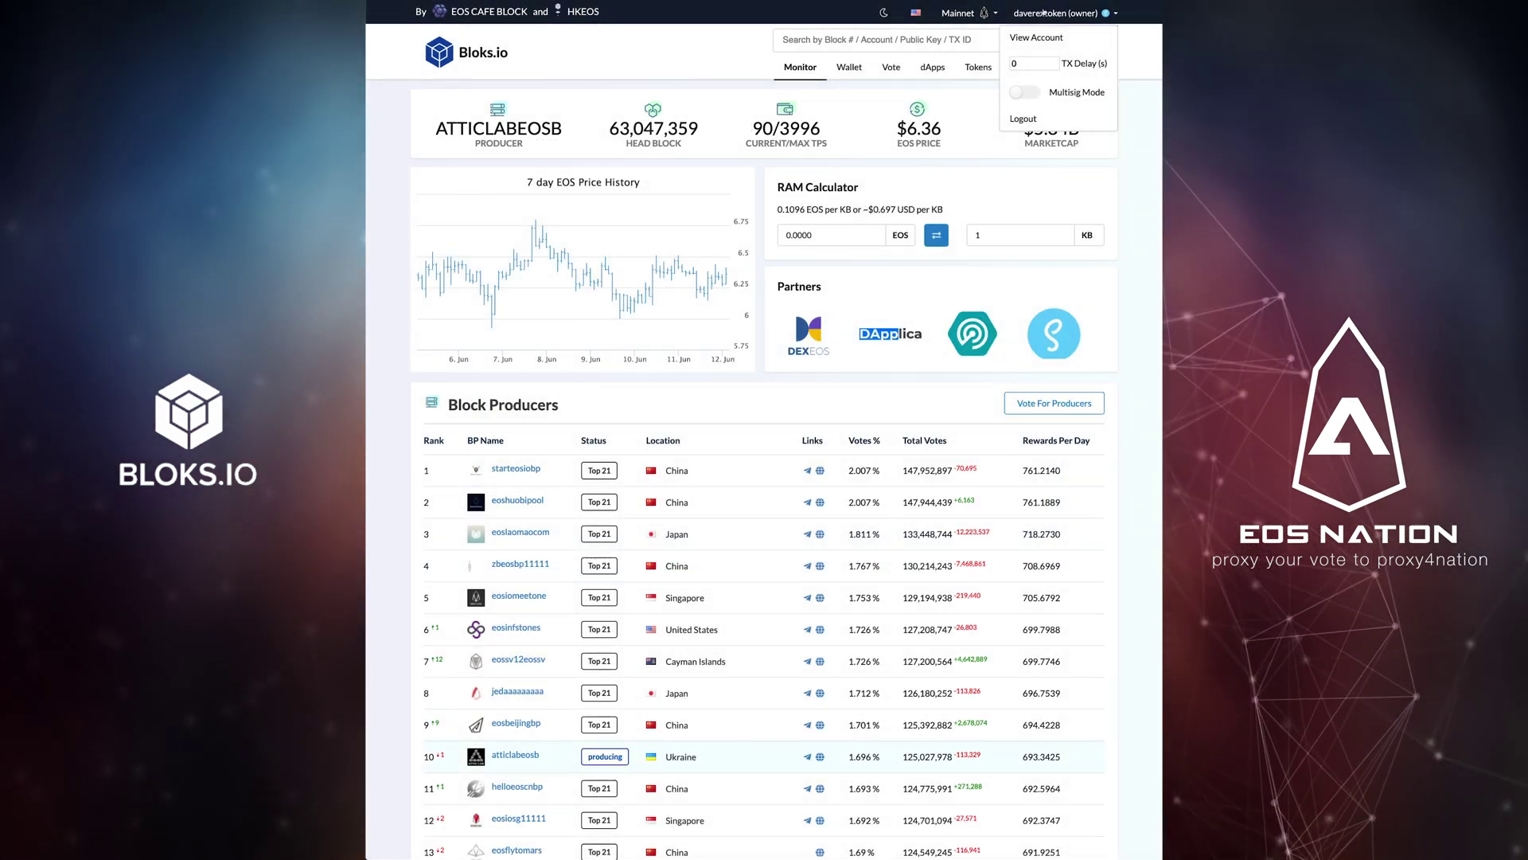
Bring up the Wallet tools' Change Permissions form and highlight the New Active Key field.
left_click(848, 69)
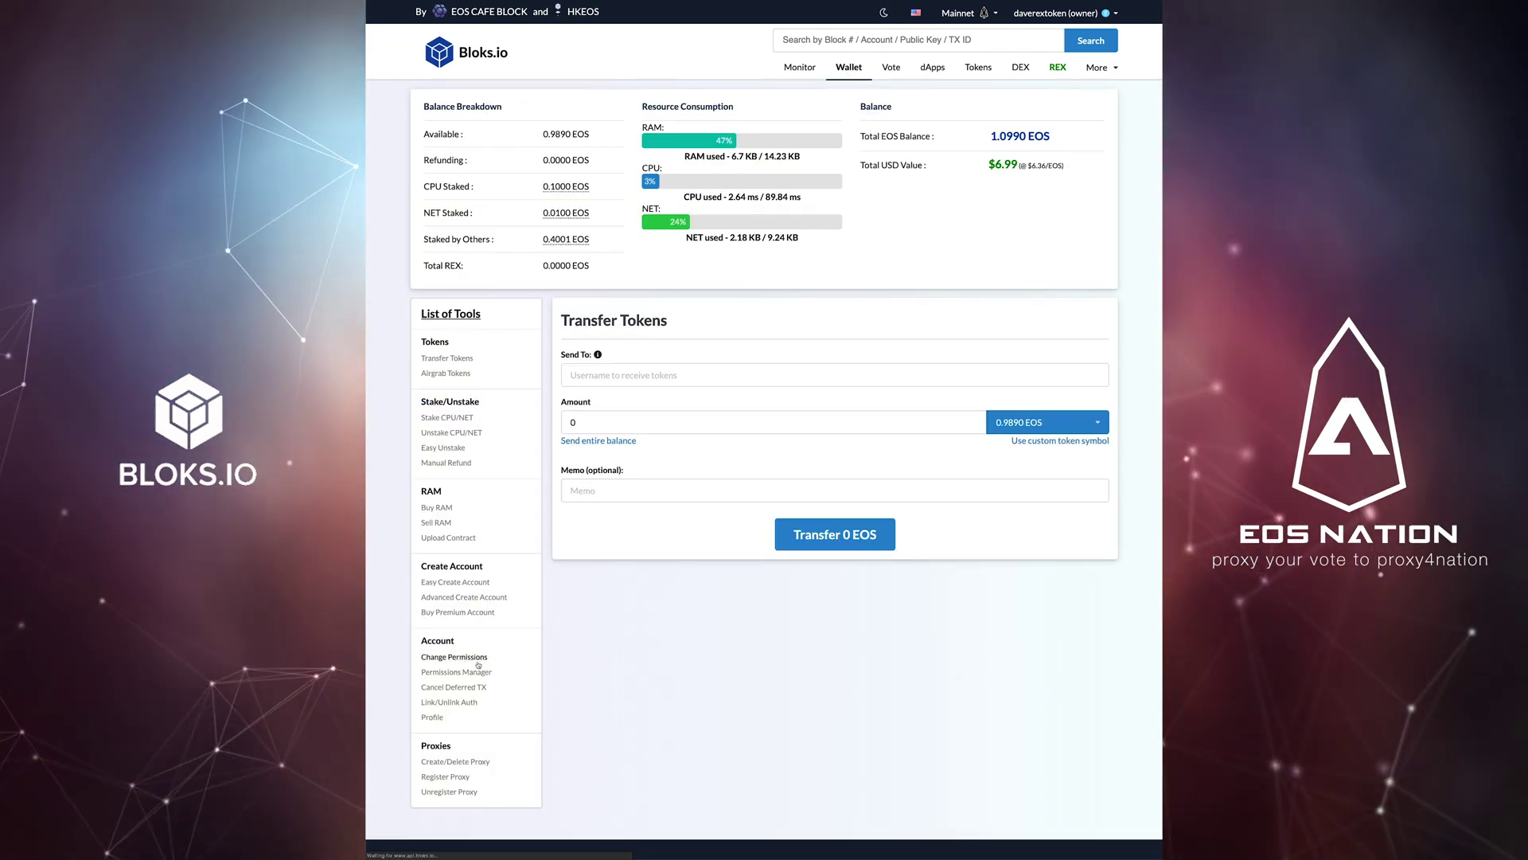
left_click(478, 662)
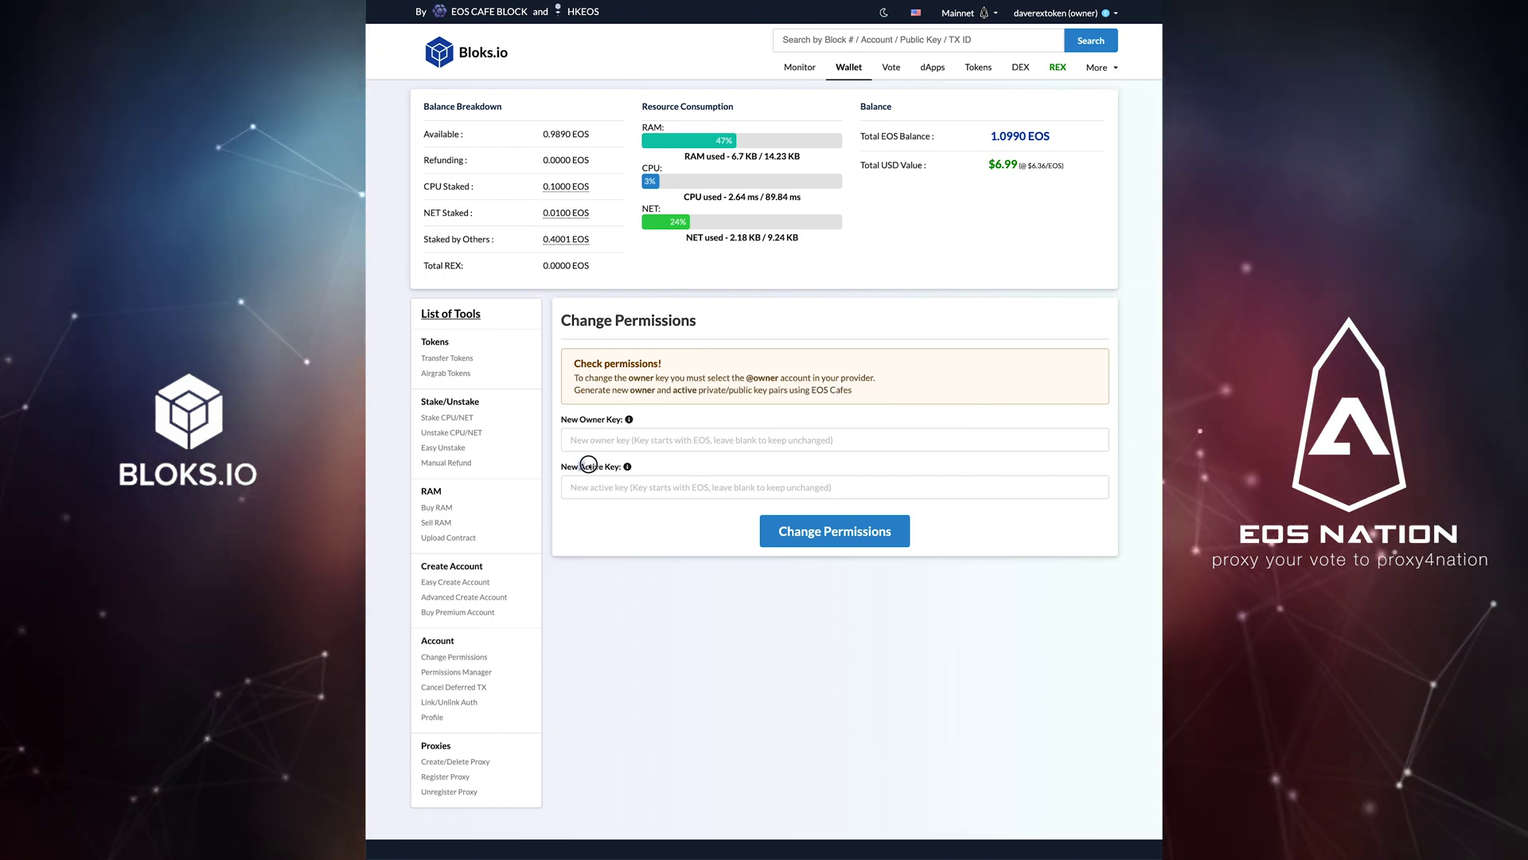
left_click_drag(579, 466, 617, 467)
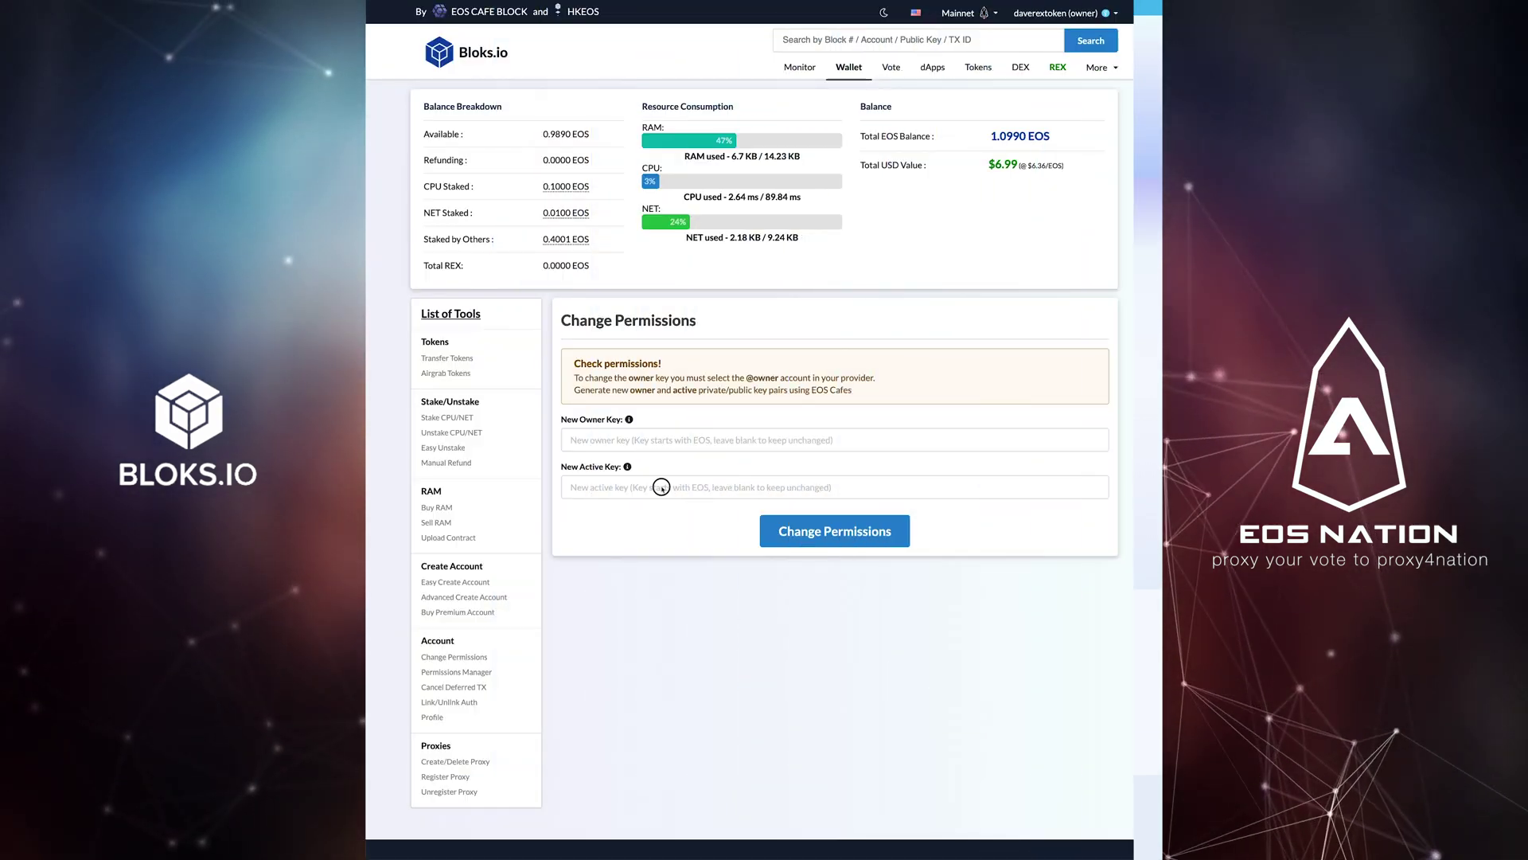
Paste the freshly generated public key into the New Active Key field.
left_click(757, 487)
key("ctrl+v")
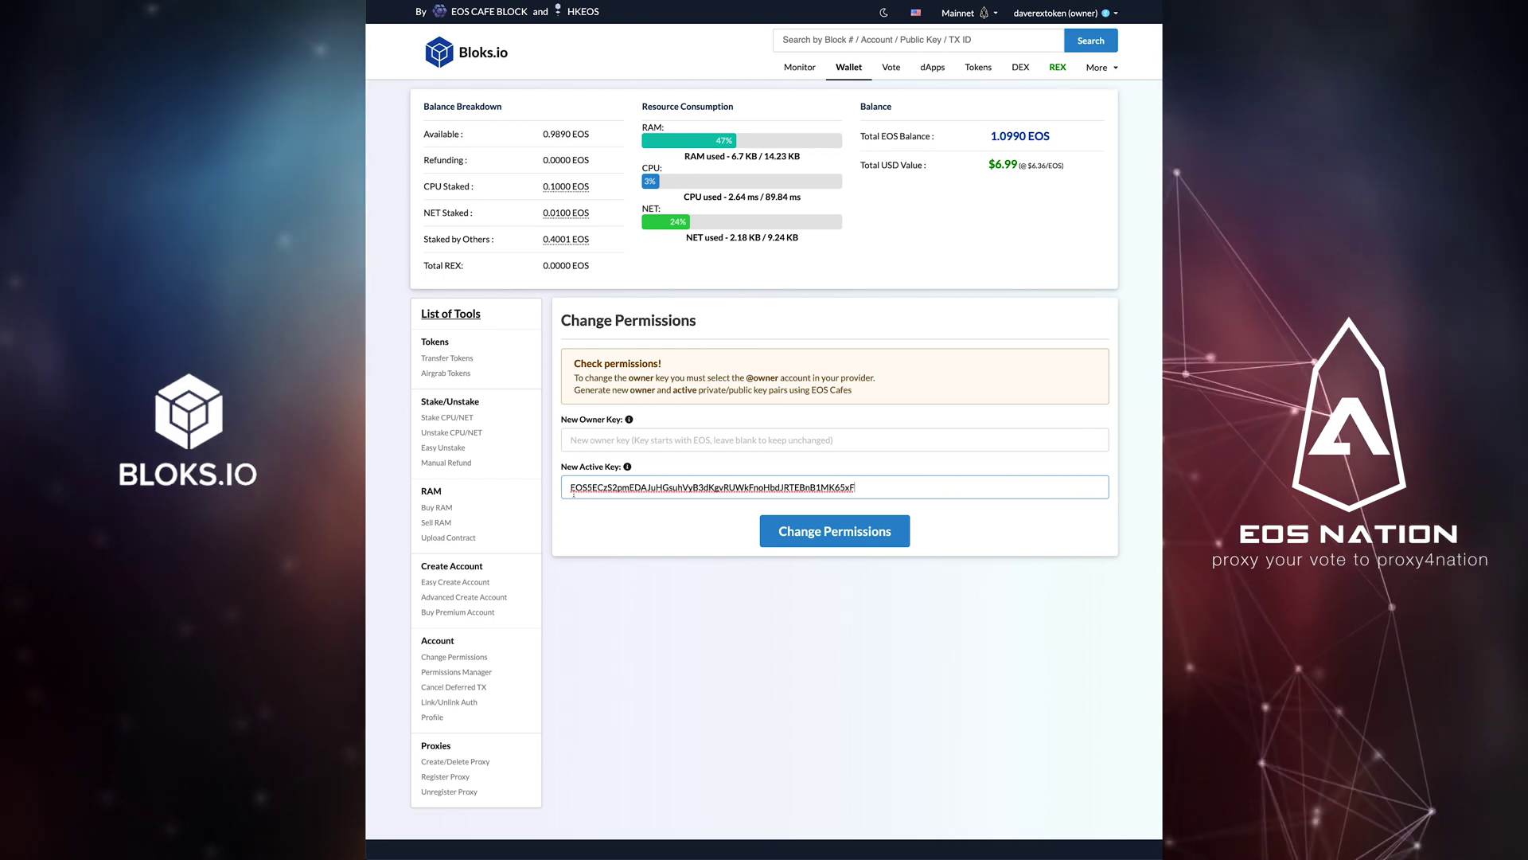
Submit the new active key and allow the updateauth transaction in Scatter.
left_click(798, 534)
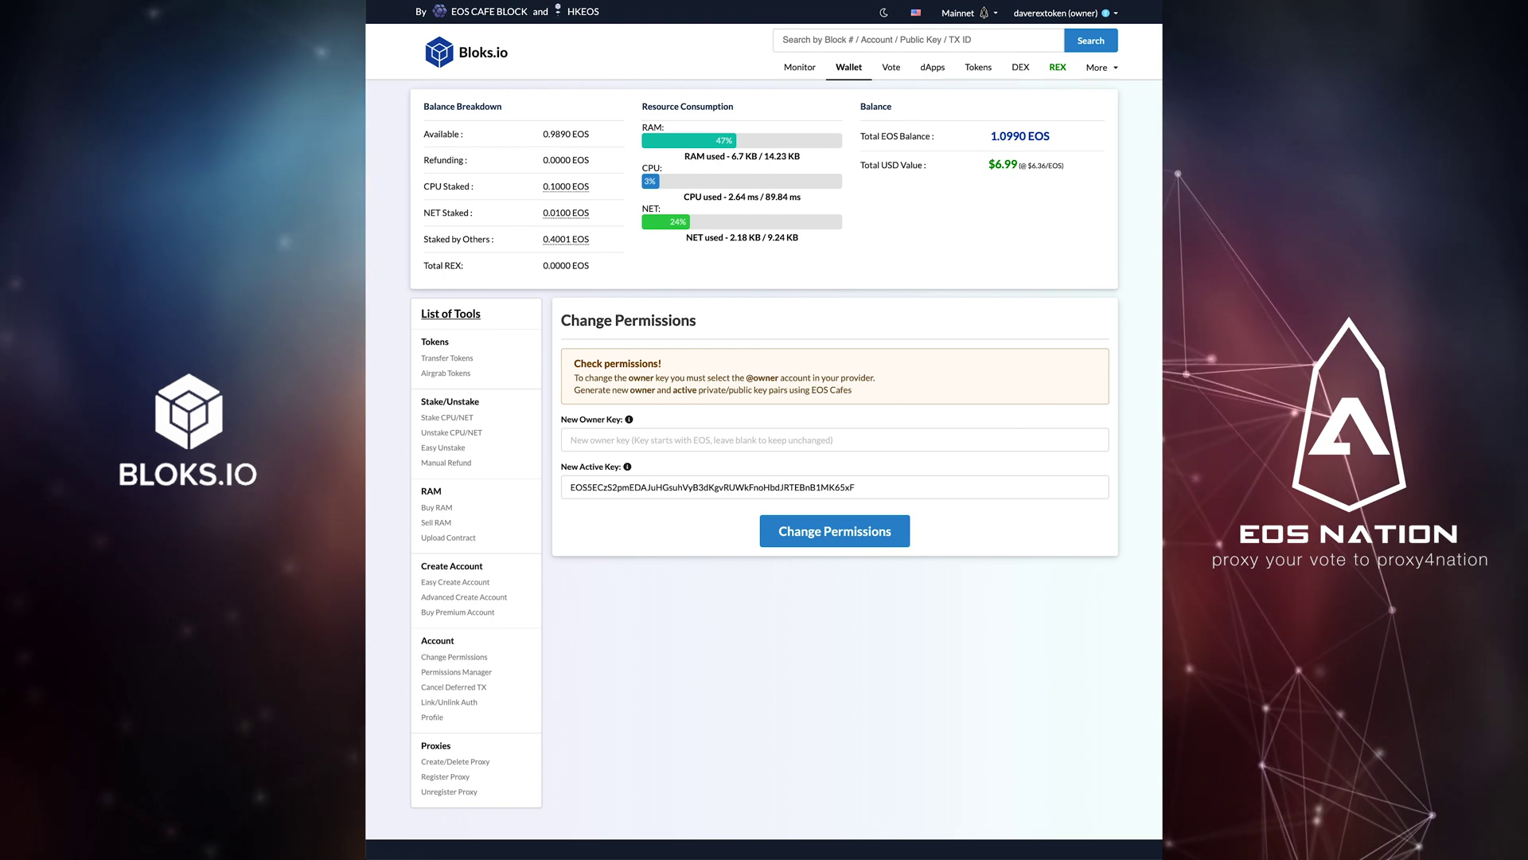
left_click(856, 541)
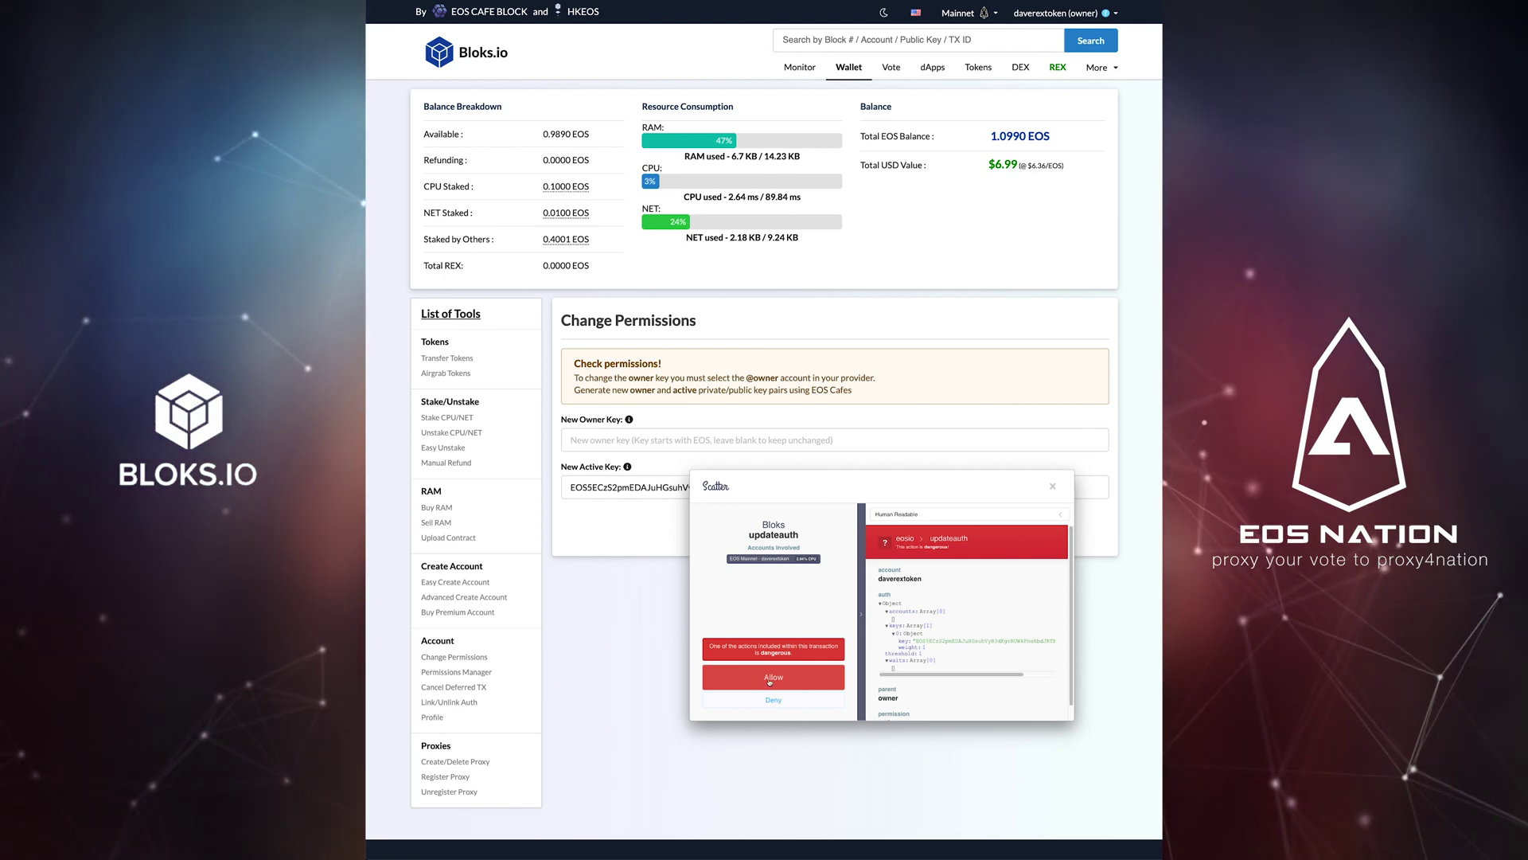
left_click(769, 678)
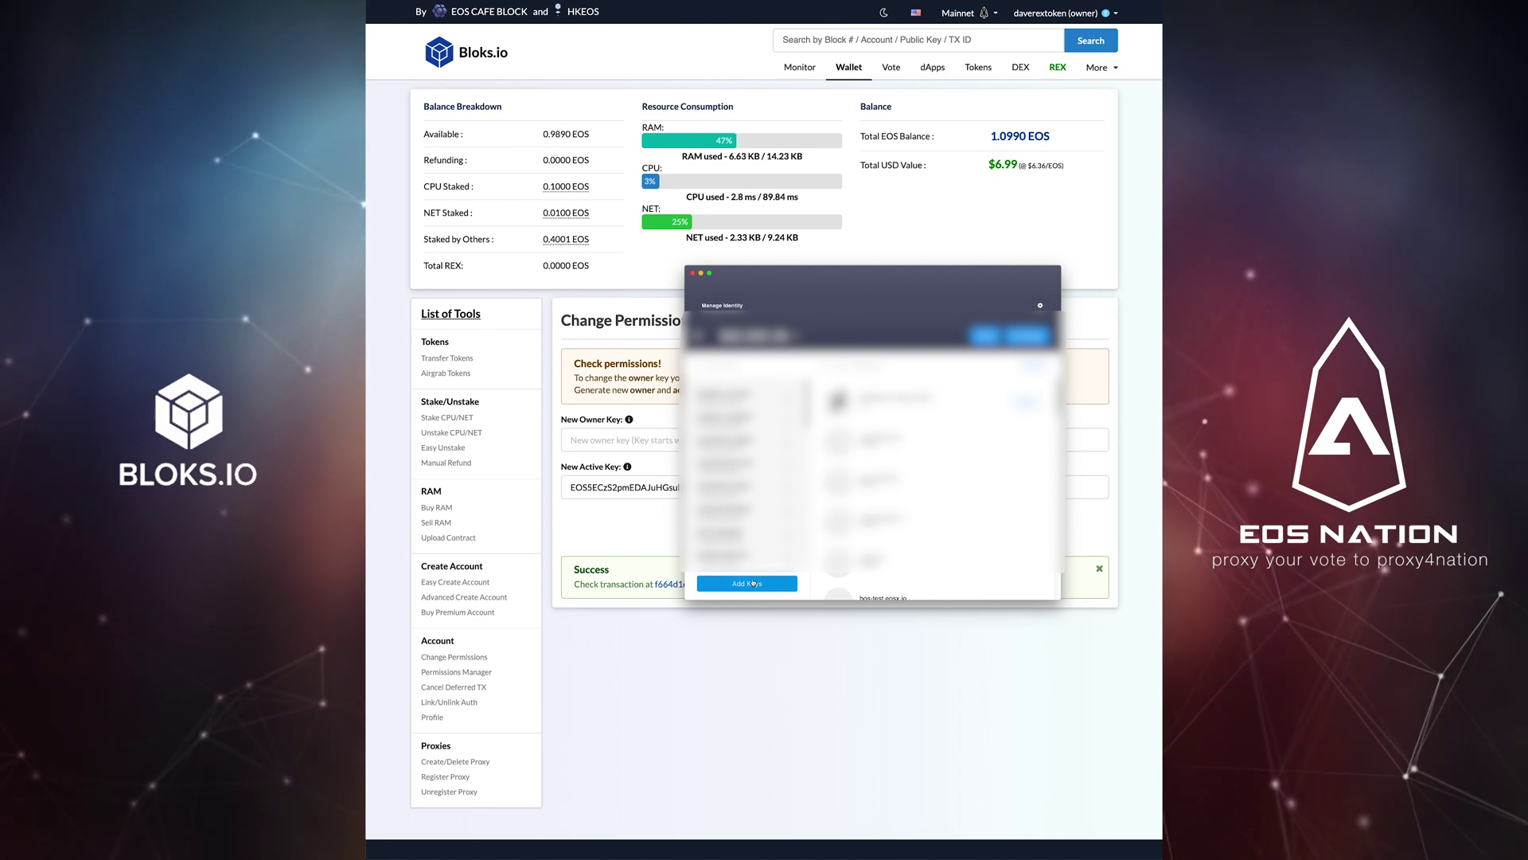
Import the new private key into Scatter as text via Add Keys > Import Key.
left_click(752, 583)
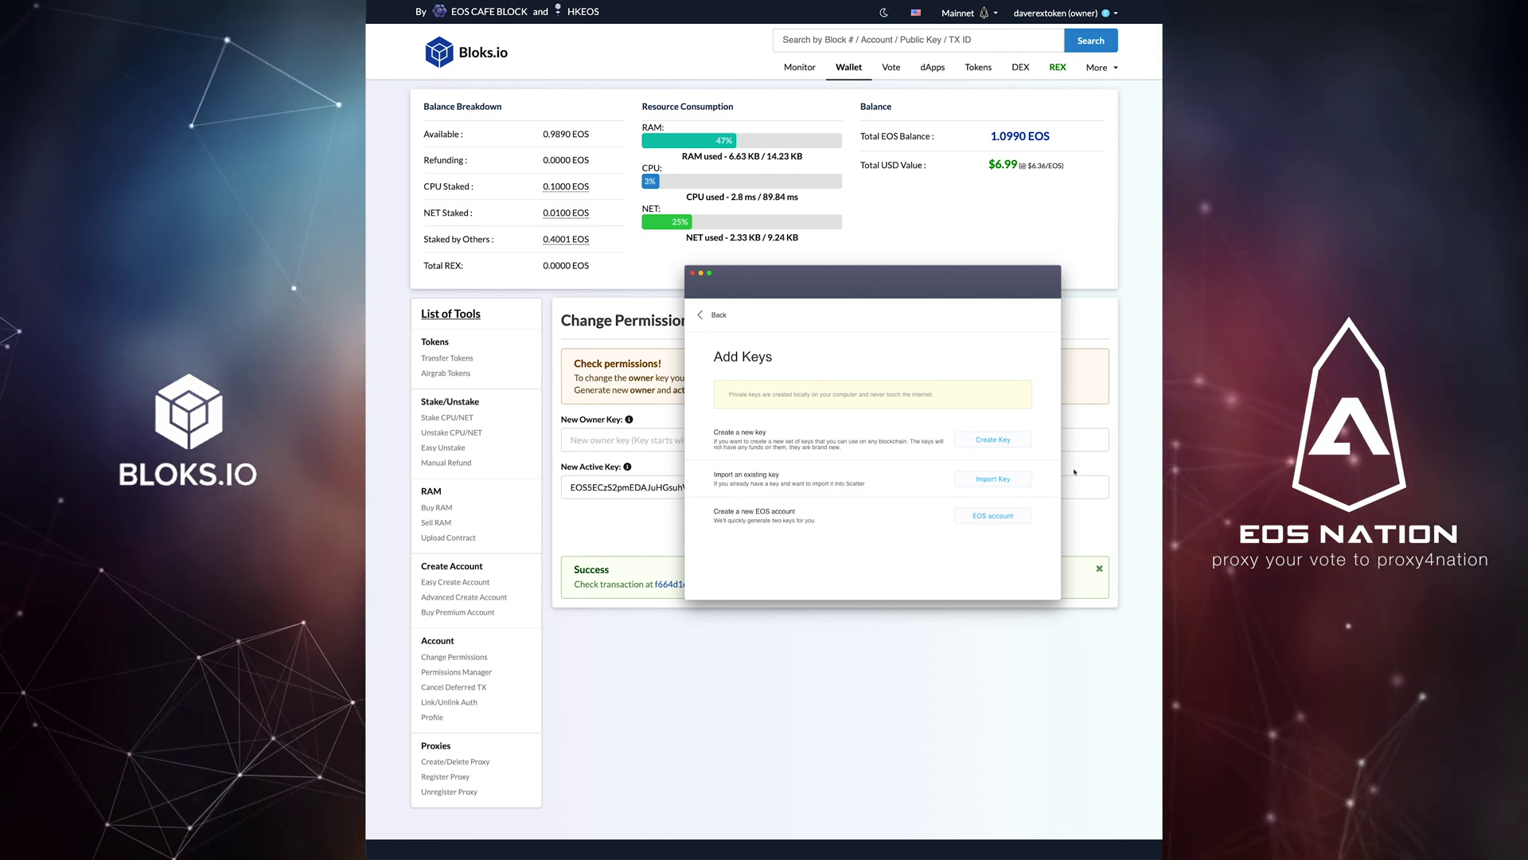
left_click(991, 479)
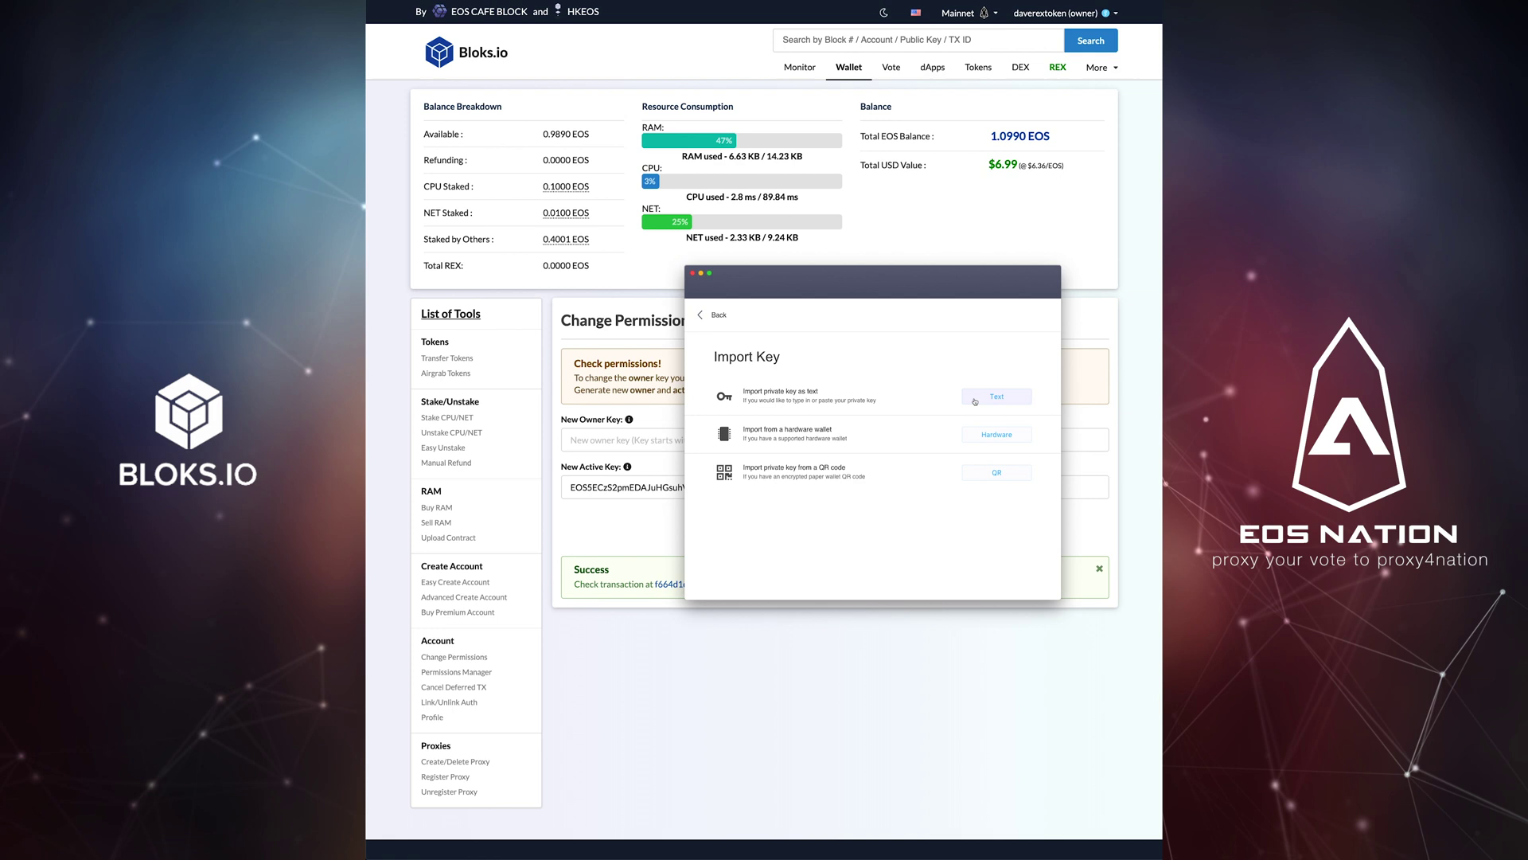
left_click(978, 401)
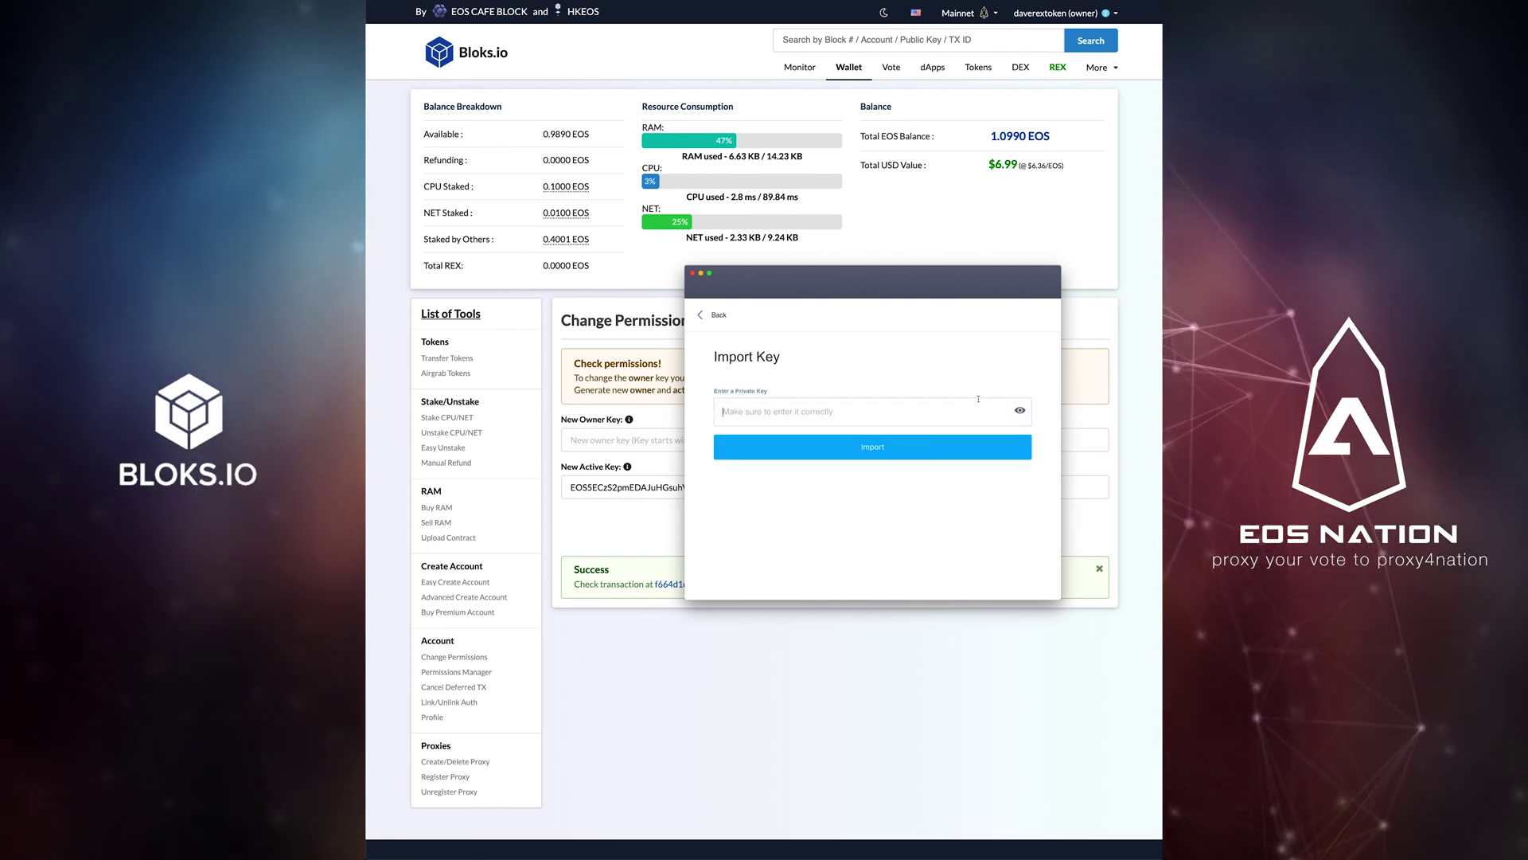
left_click(756, 412)
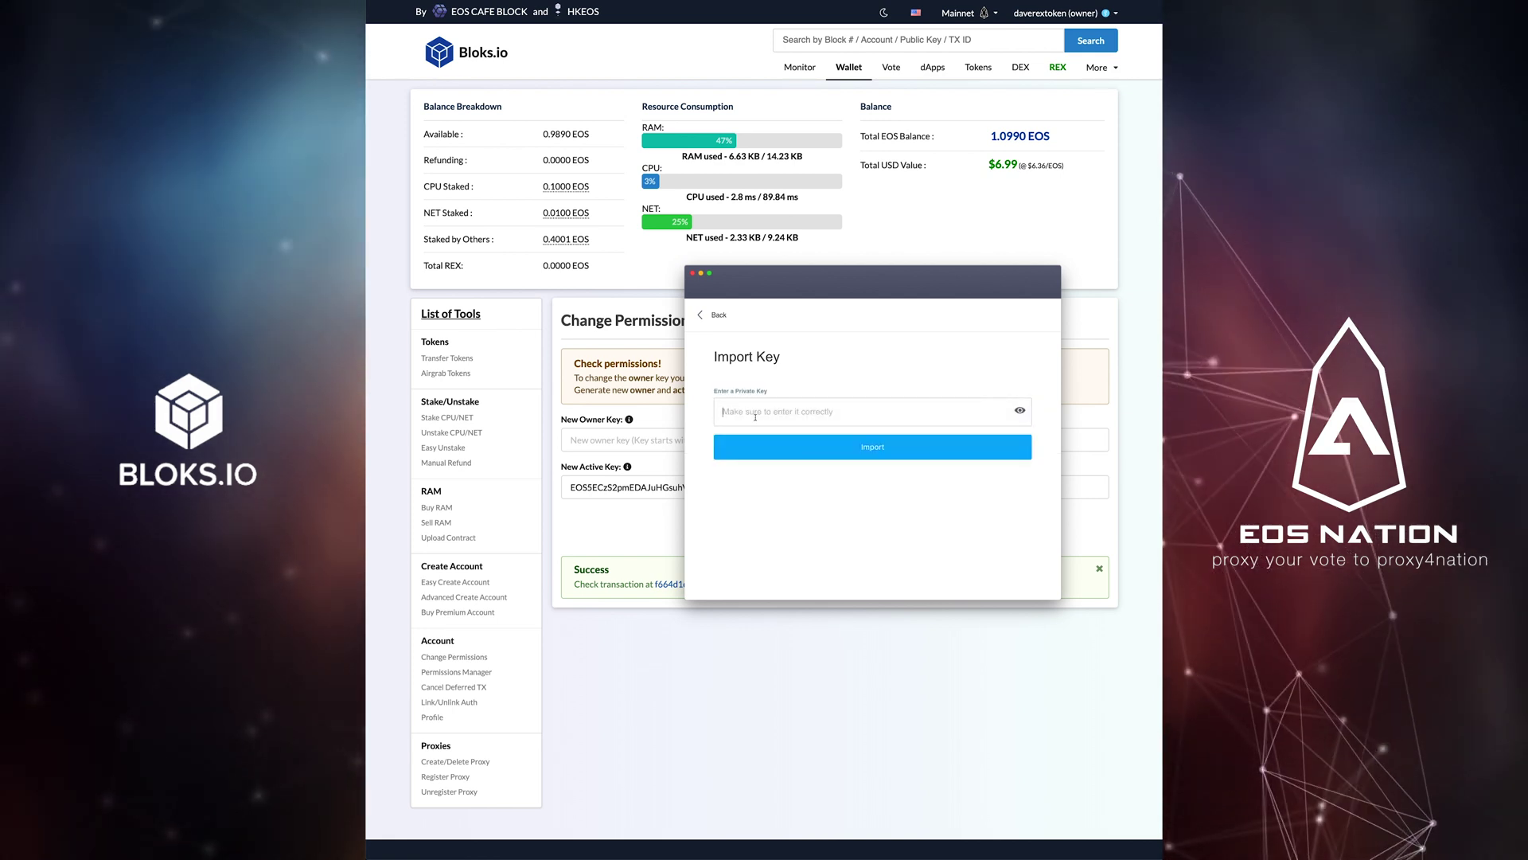
key("ctrl+v")
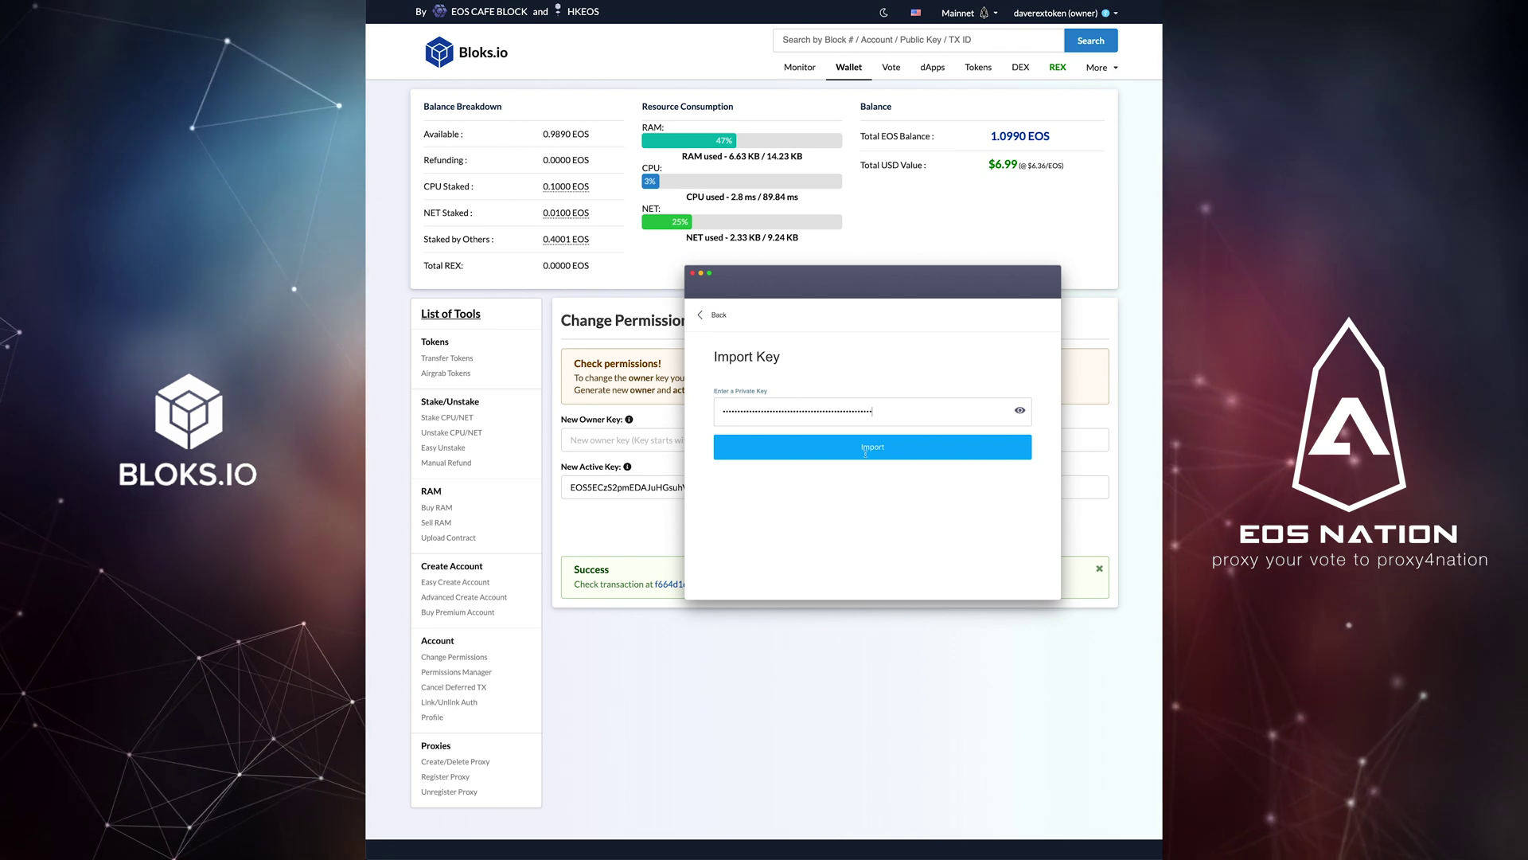
left_click(803, 441)
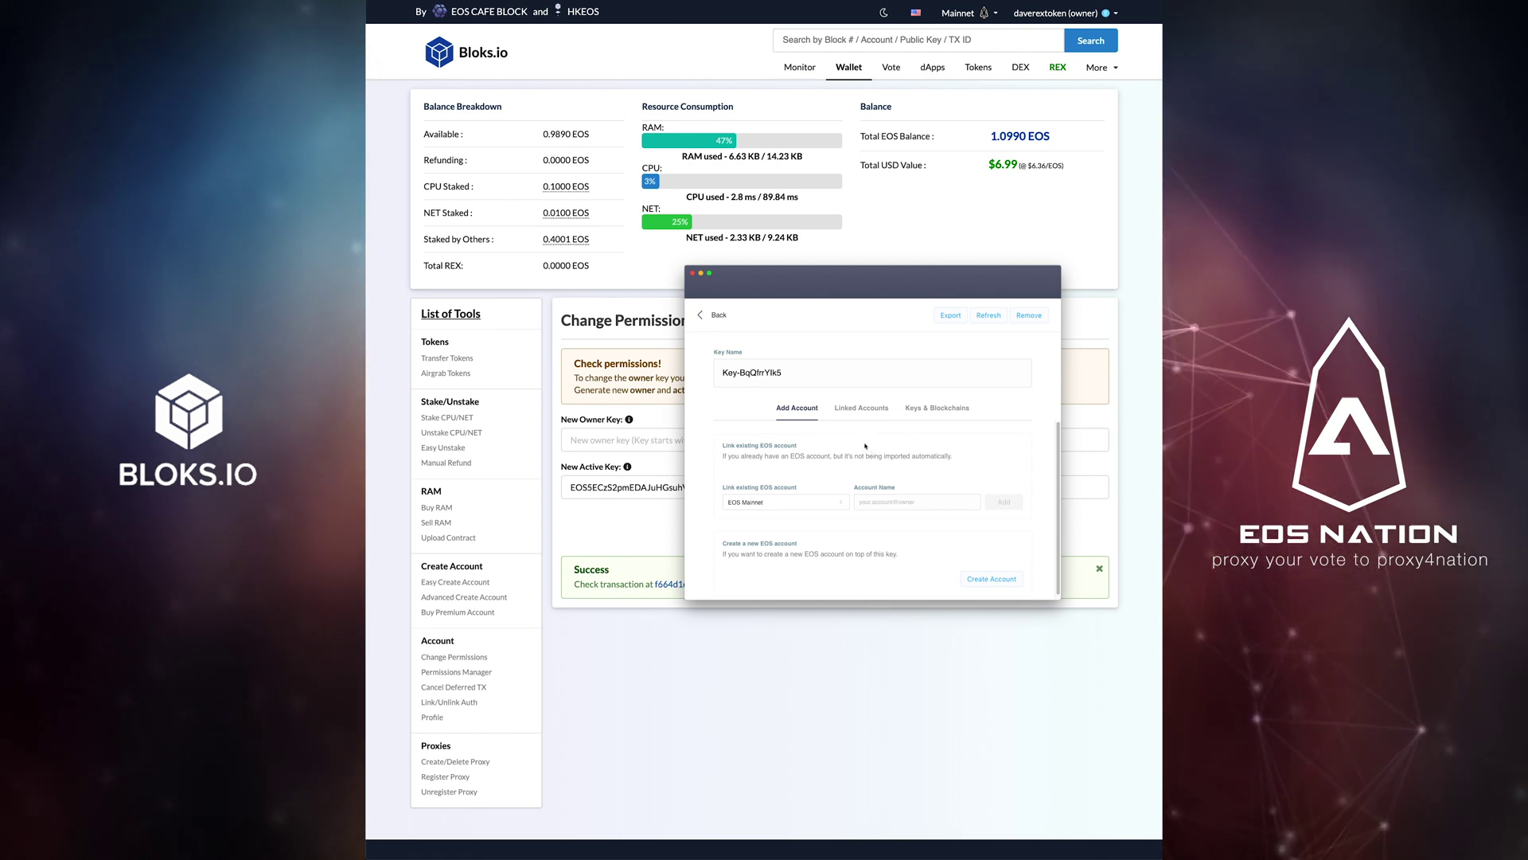
Rename the imported key to daverextoke2.
triple_click(785, 371)
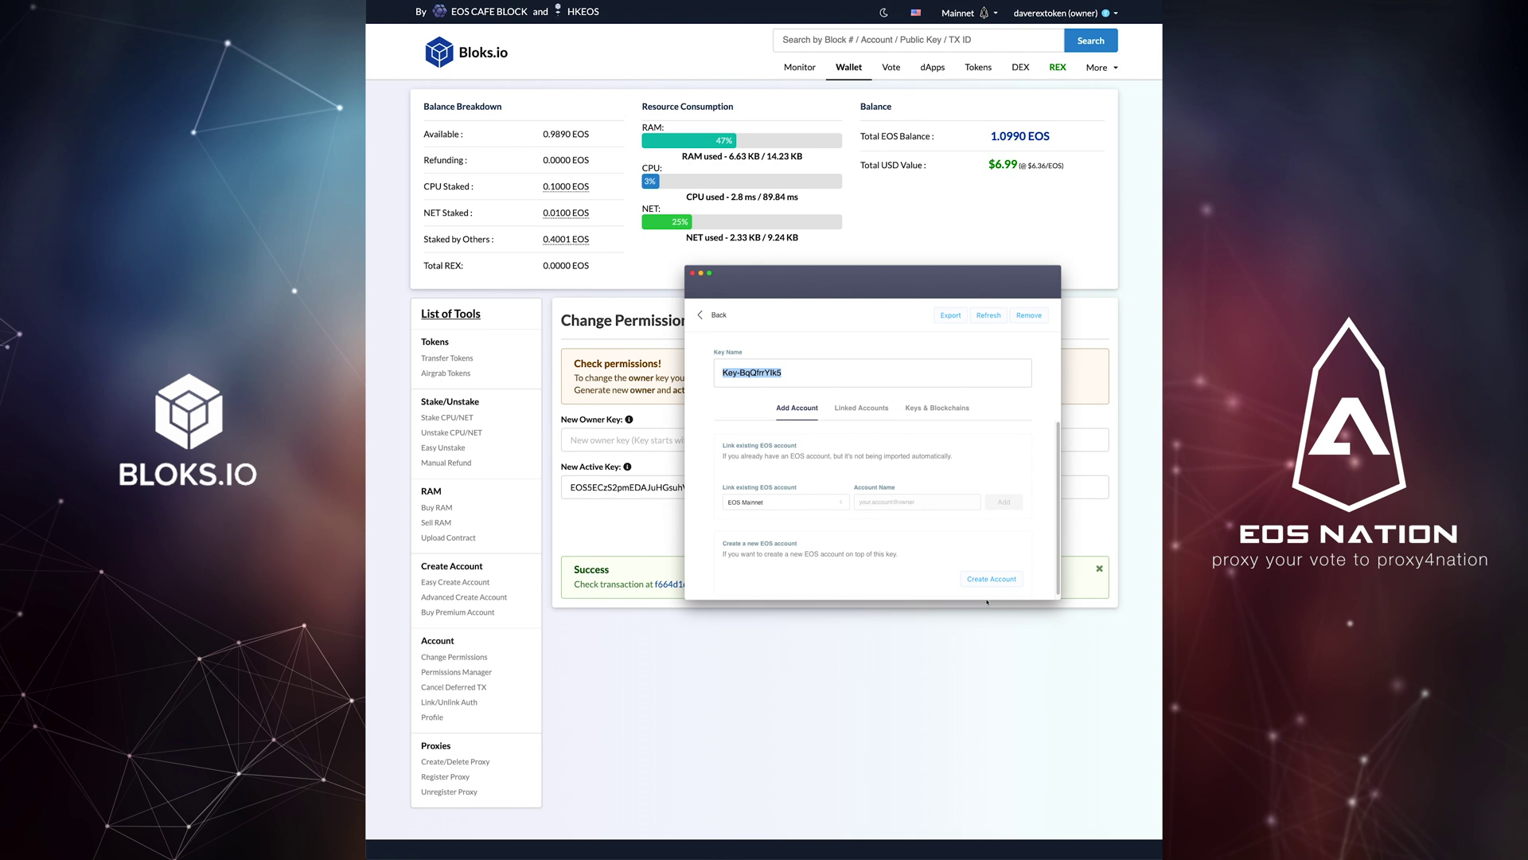
key("BackSpace")
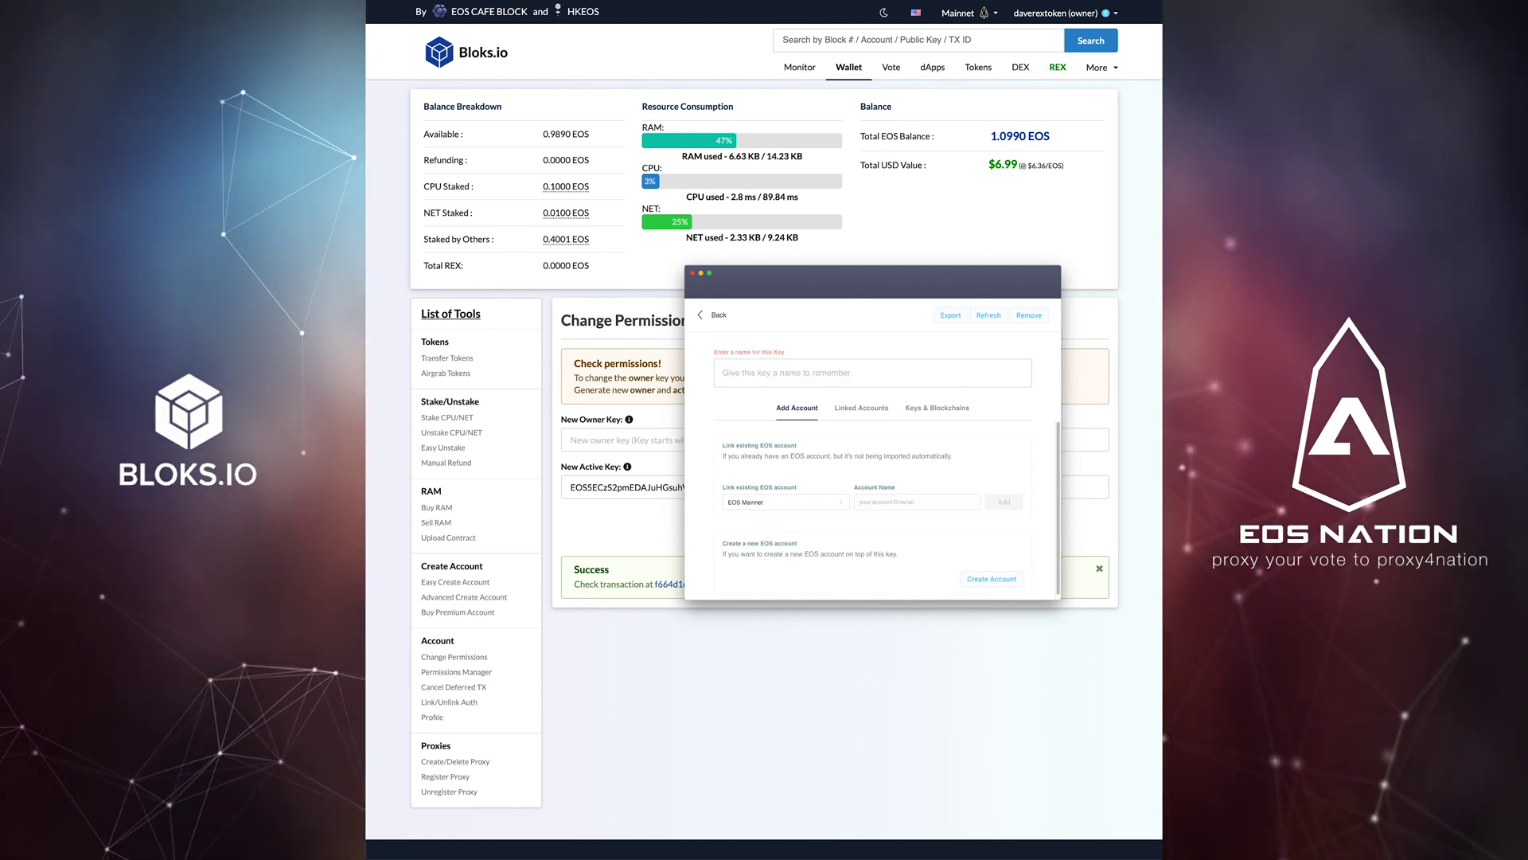
type("daverextoke1")
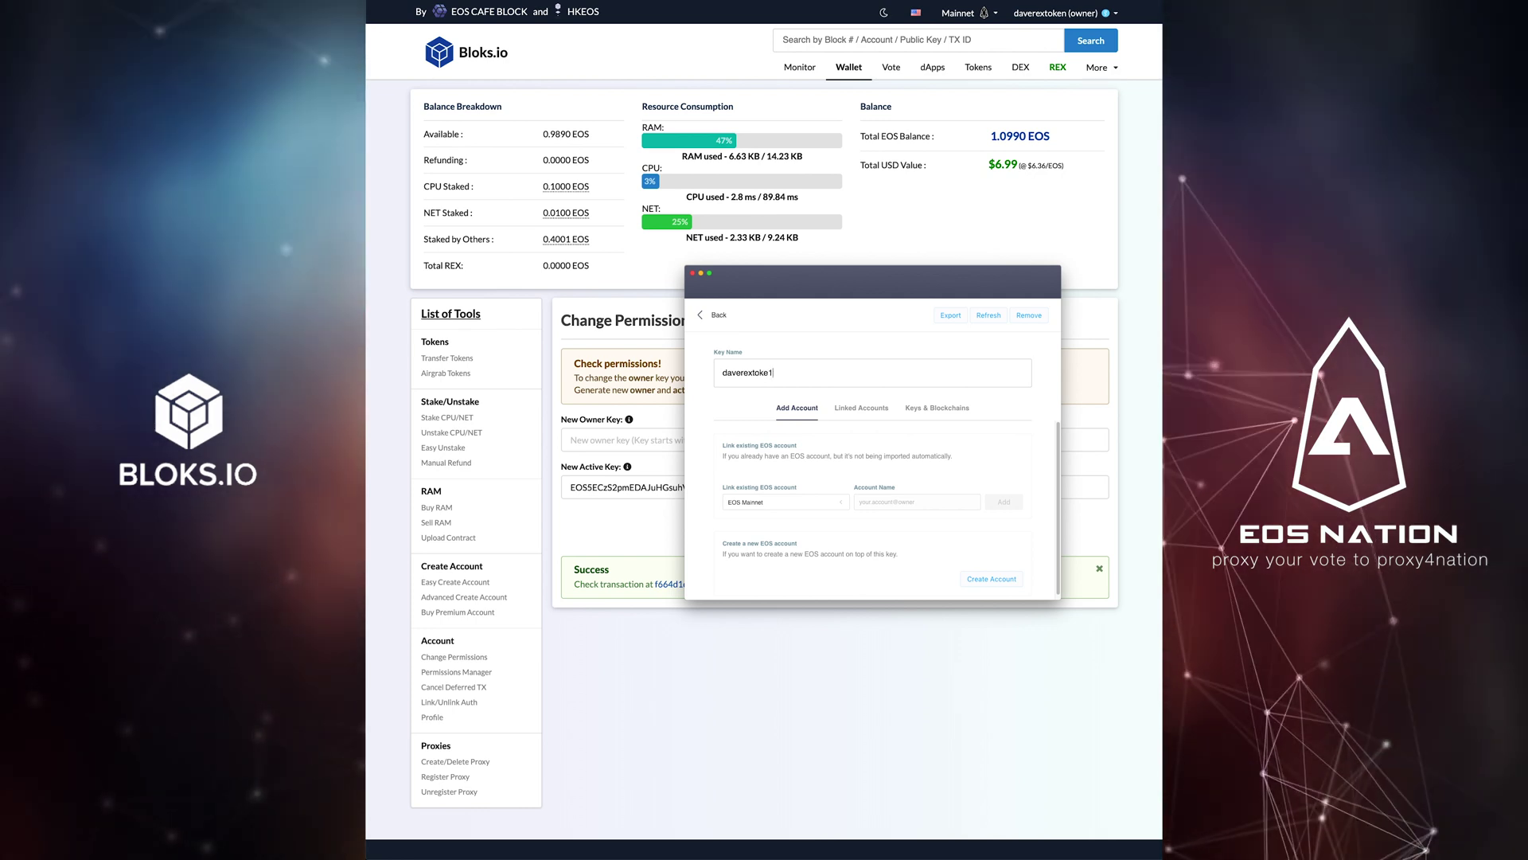
key("BackSpace")
type("2")
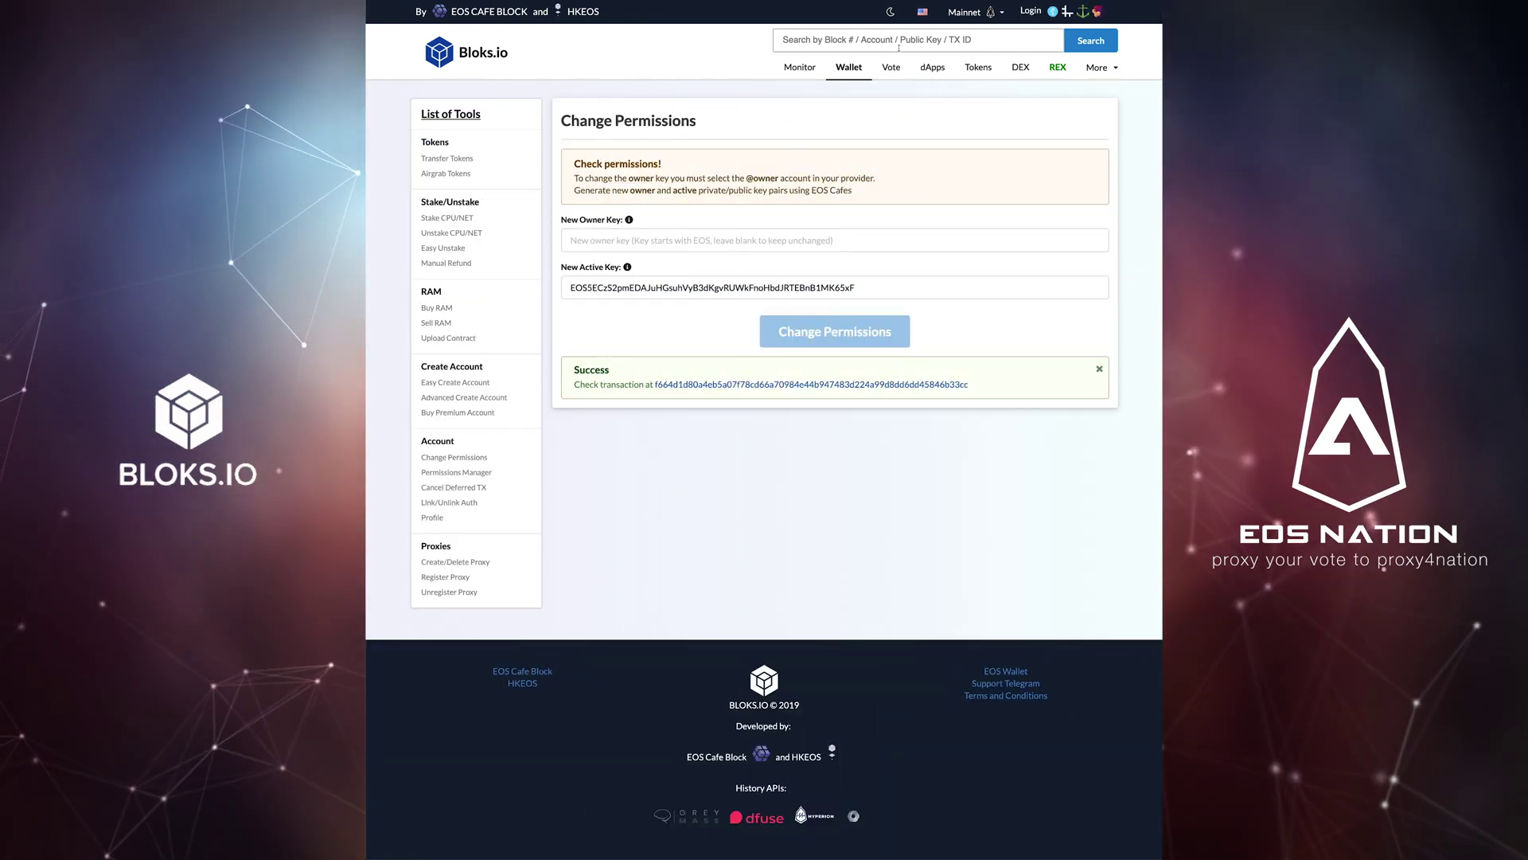
Look up daverextoken again and open its Permissions (2) tab to check the active key.
left_click(899, 48)
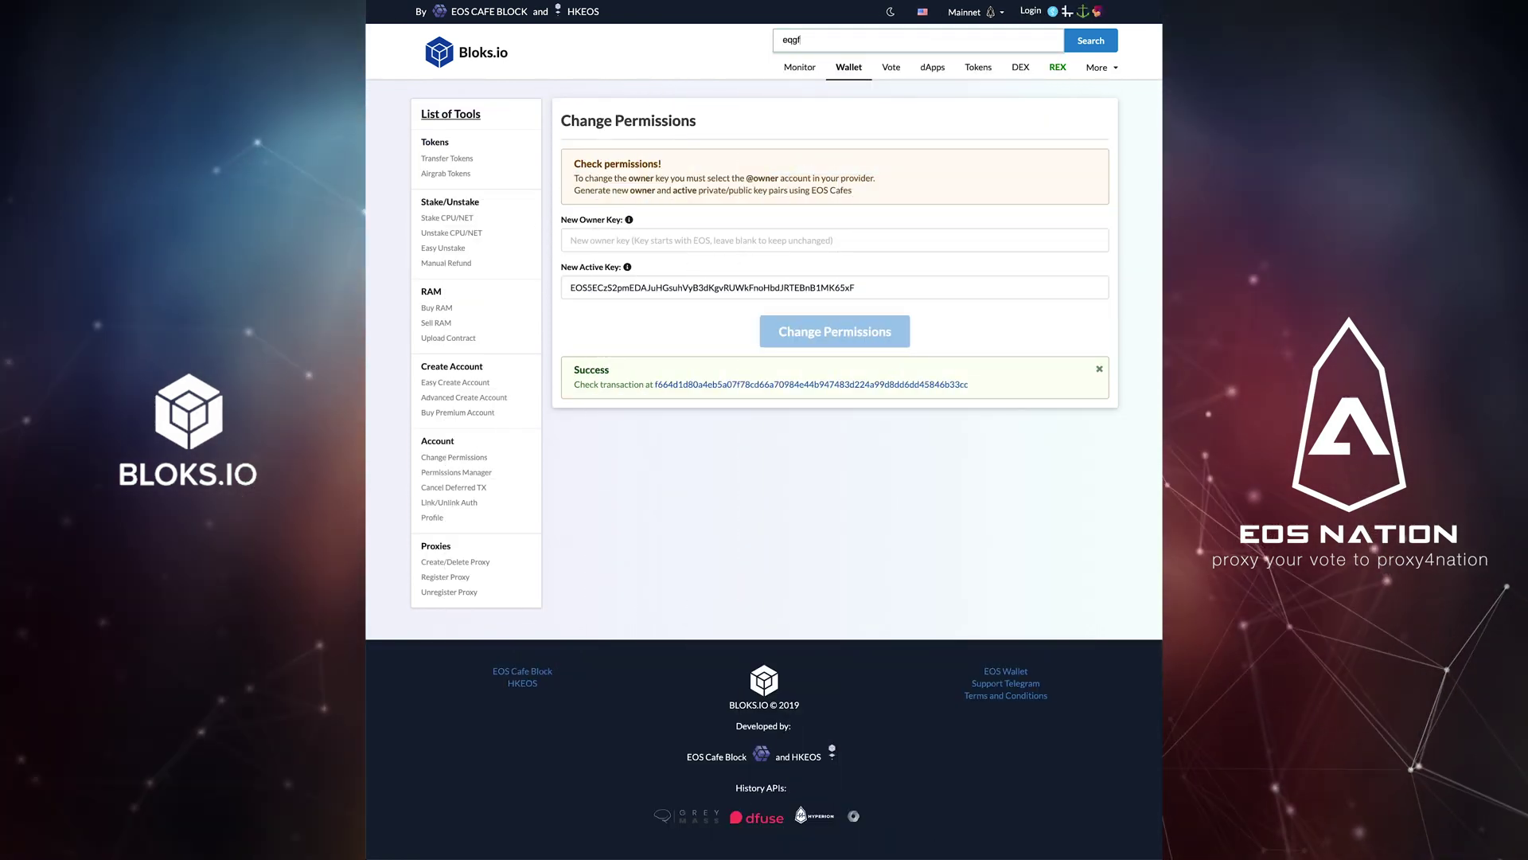
type("daverextoken")
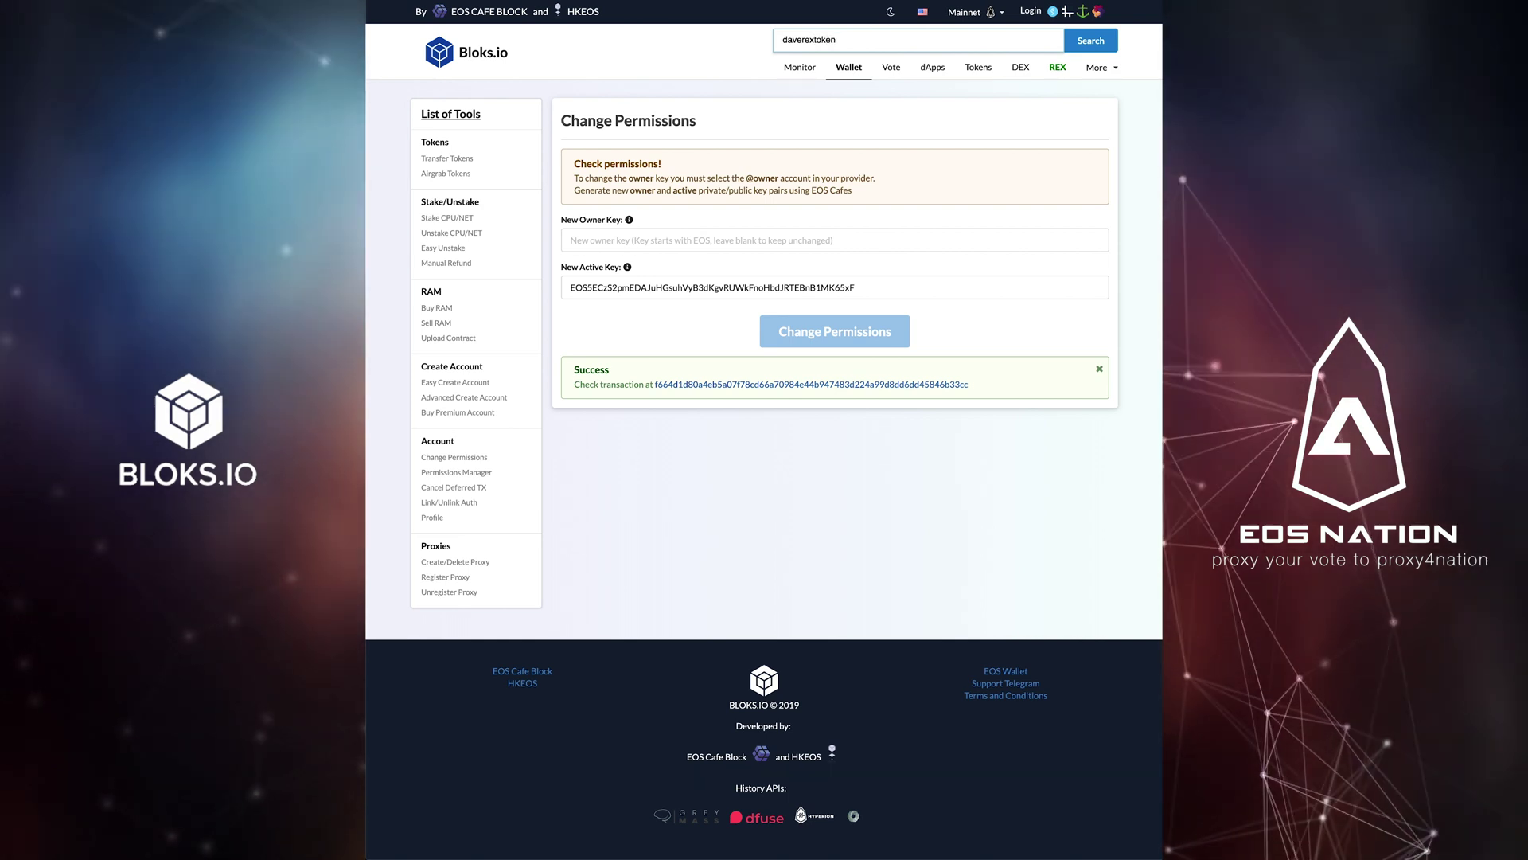
key("Return")
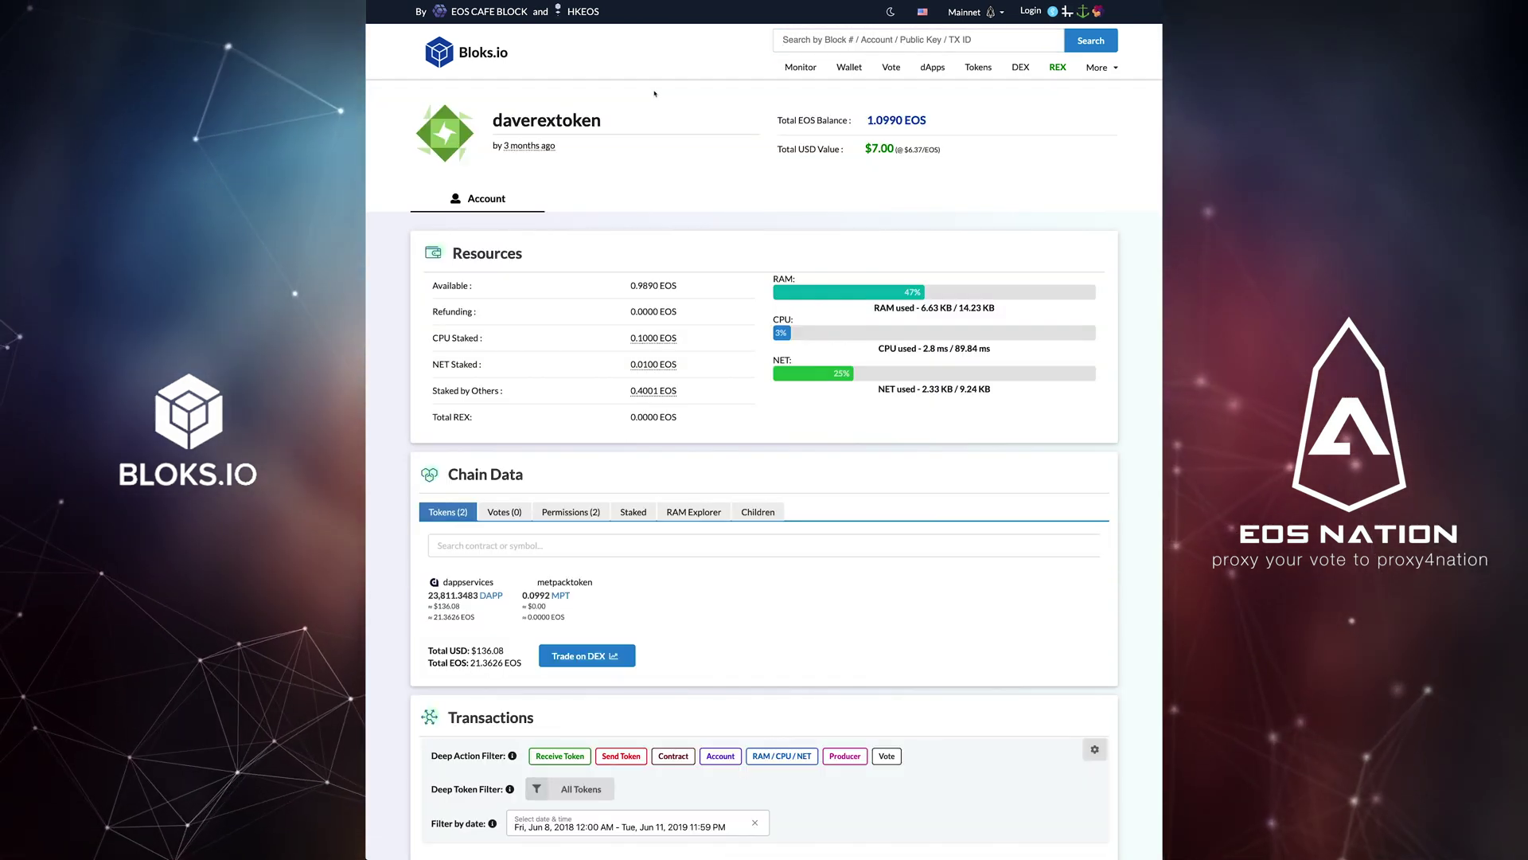
left_click(572, 513)
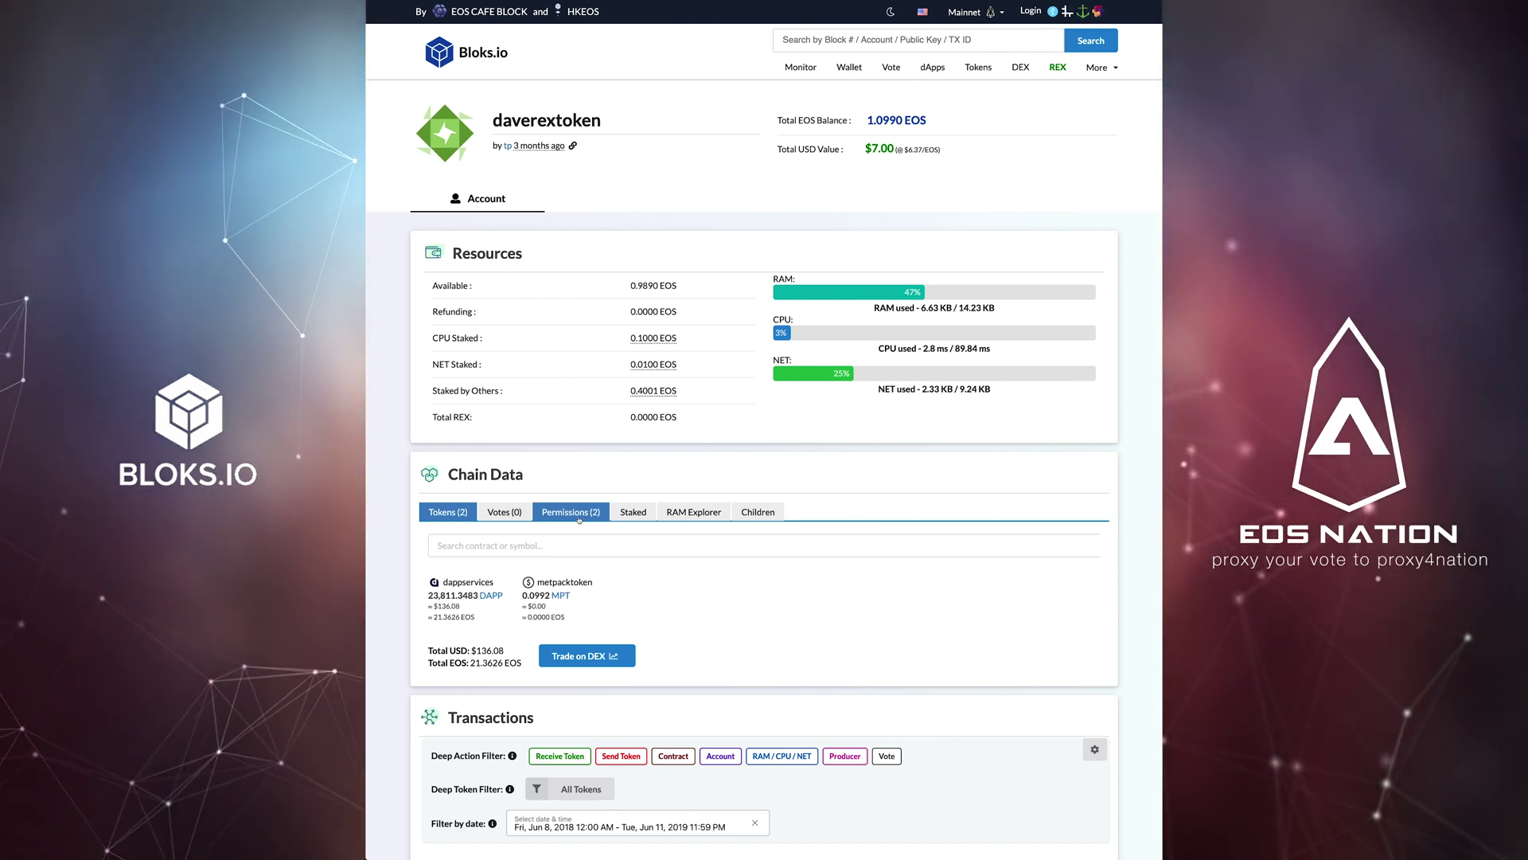